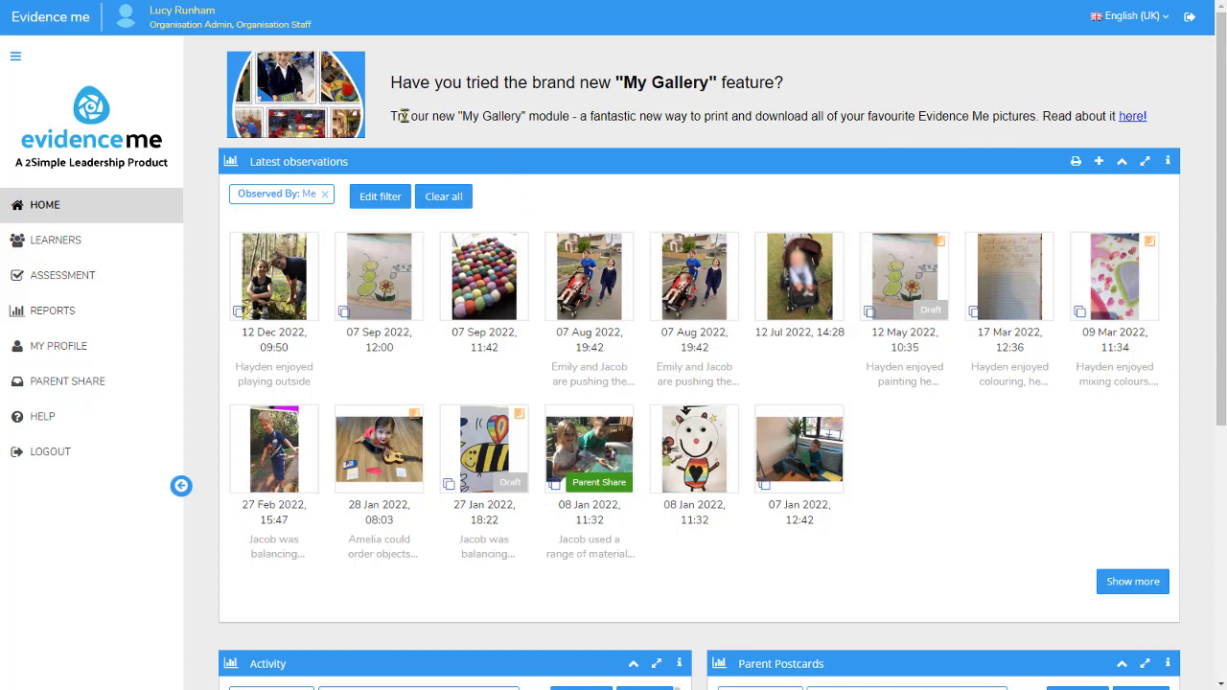
Step: Go to the Learners page listing the Doves, Robins, Swallows and Wrens classes
left_click(174, 241)
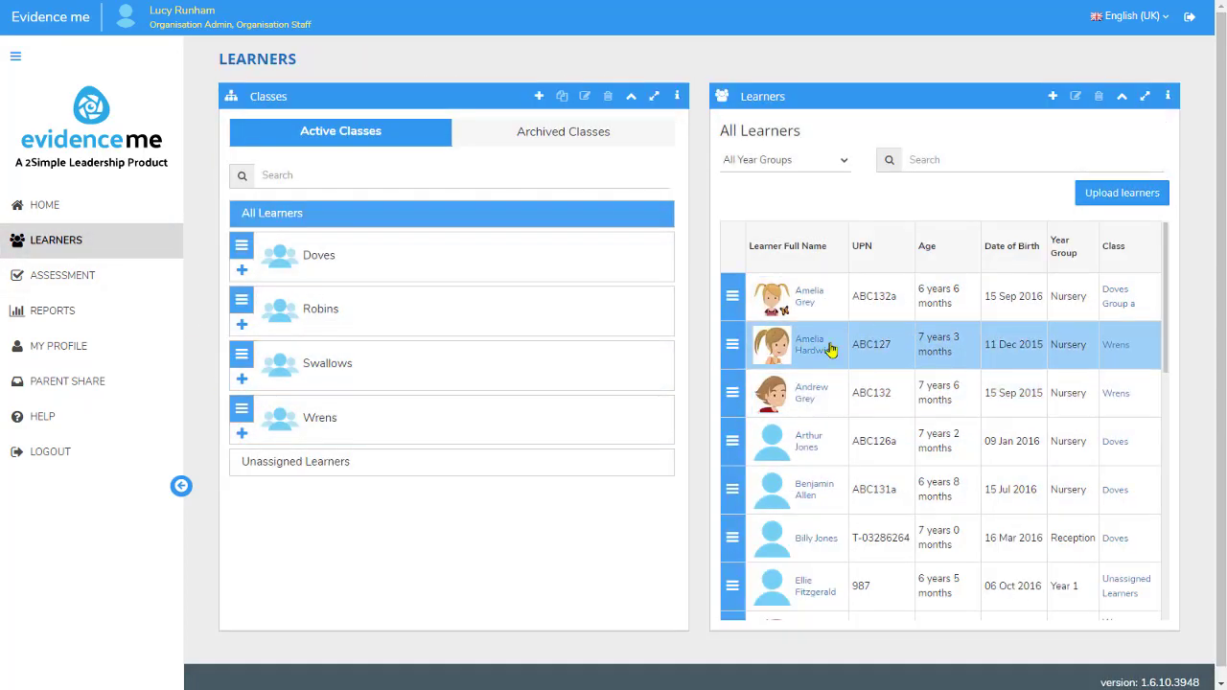
Step: In the Doves class, check the first learner's Parent tab for linked parents, then close the editor
left_click(661, 284)
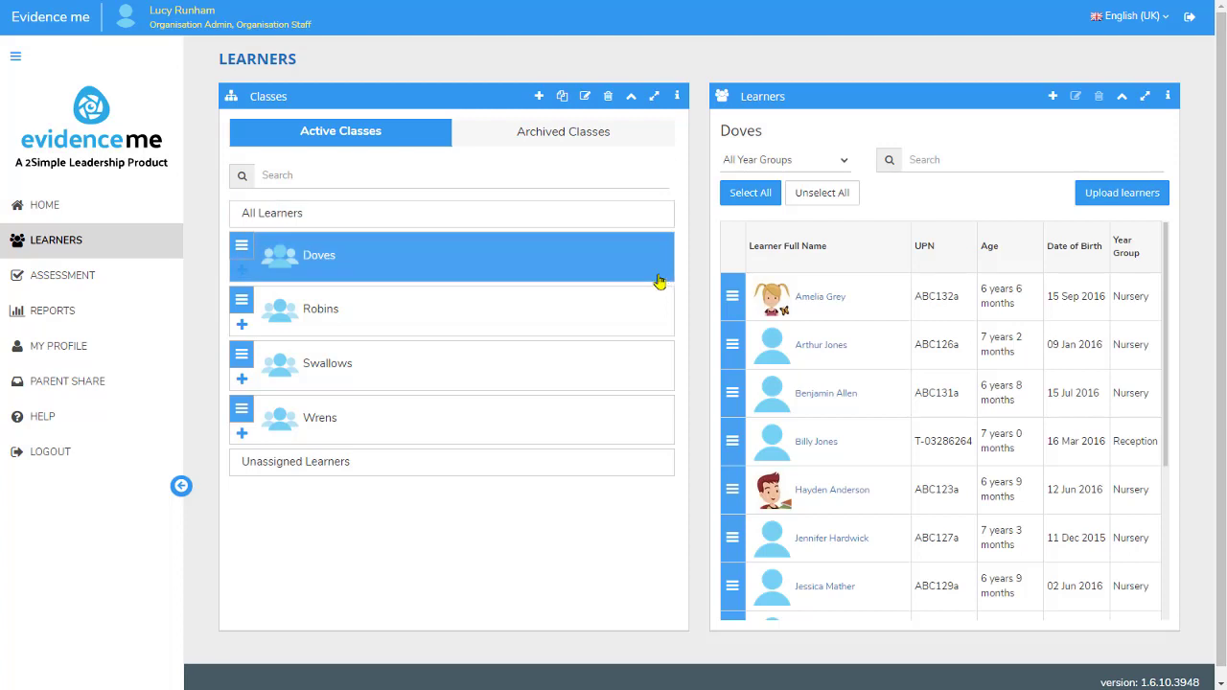
left_click(922, 295)
left_click(1075, 97)
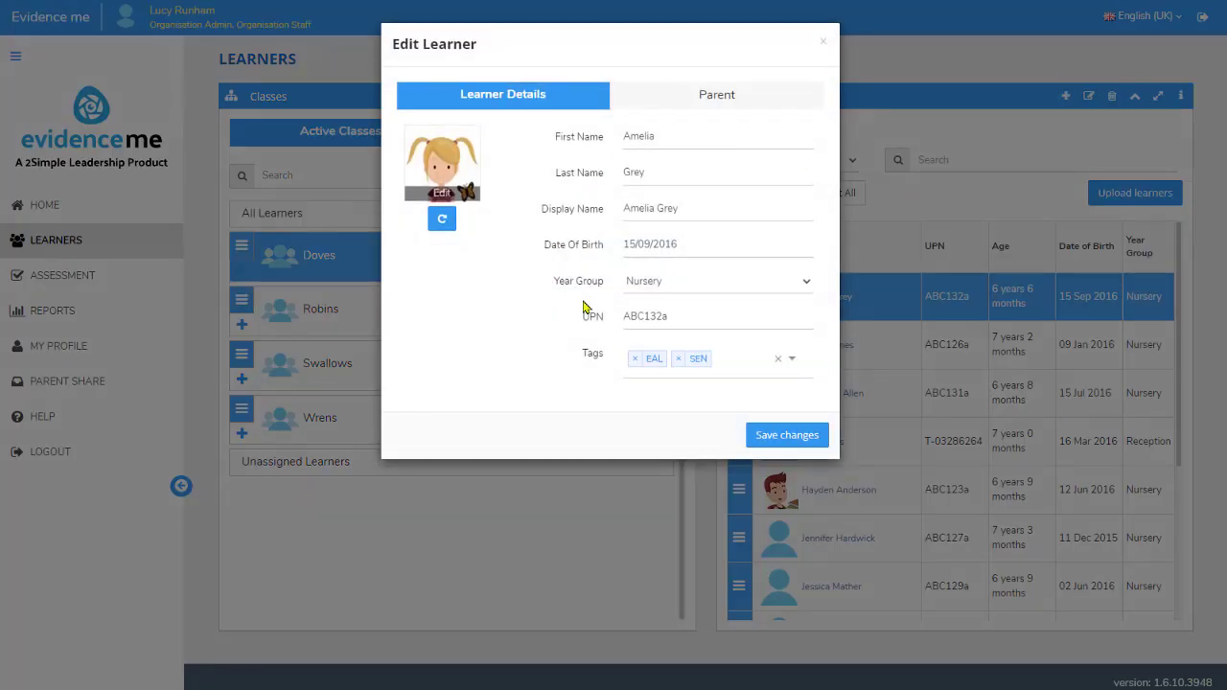
left_click(755, 105)
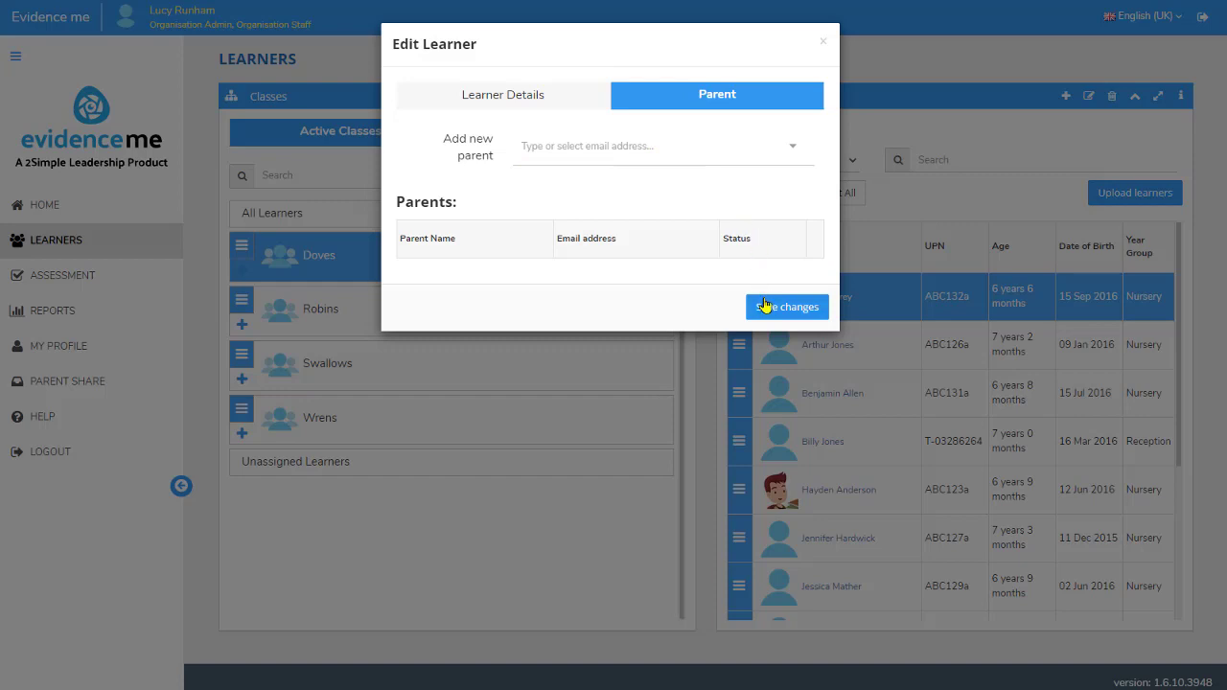
left_click(825, 43)
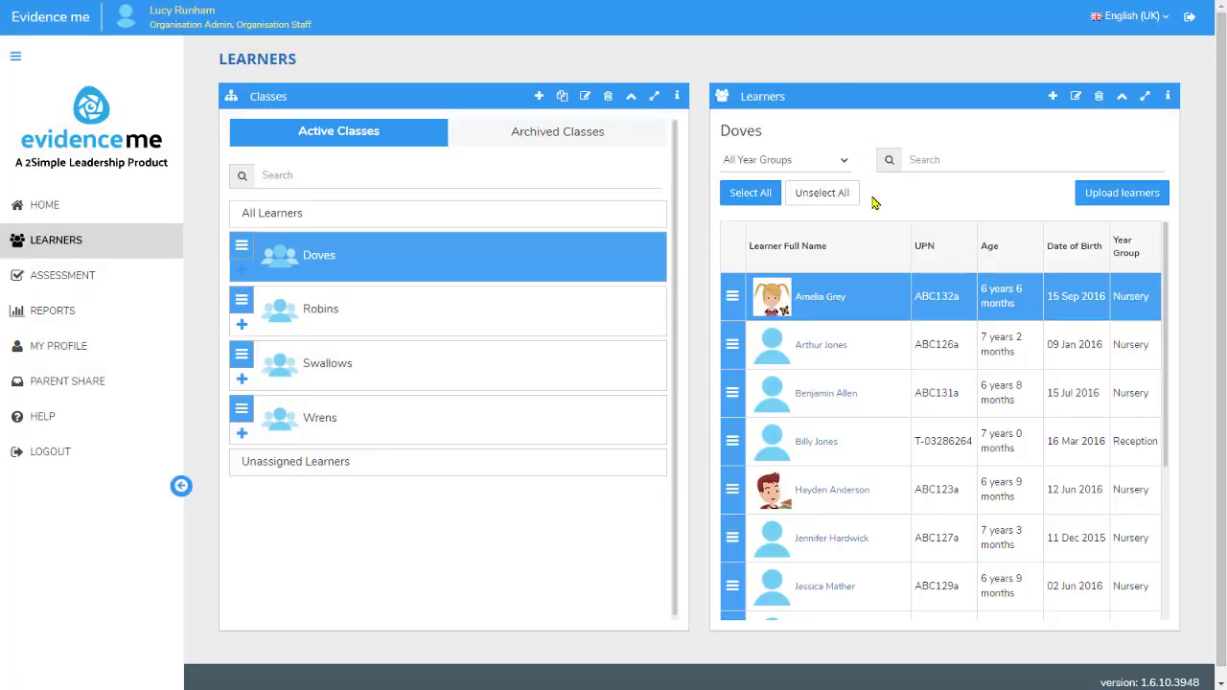
Step: Upload learners from the Evidence-Me-CSV-Class-Template file in Downloads
left_click(1083, 210)
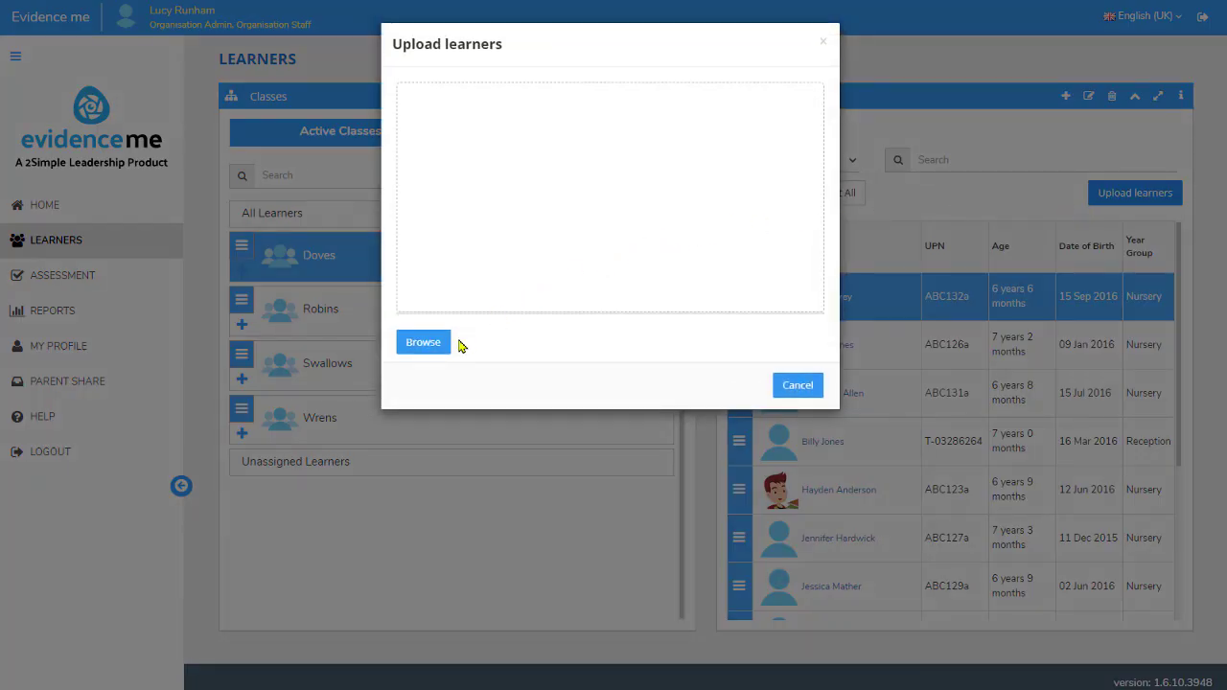
left_click(439, 350)
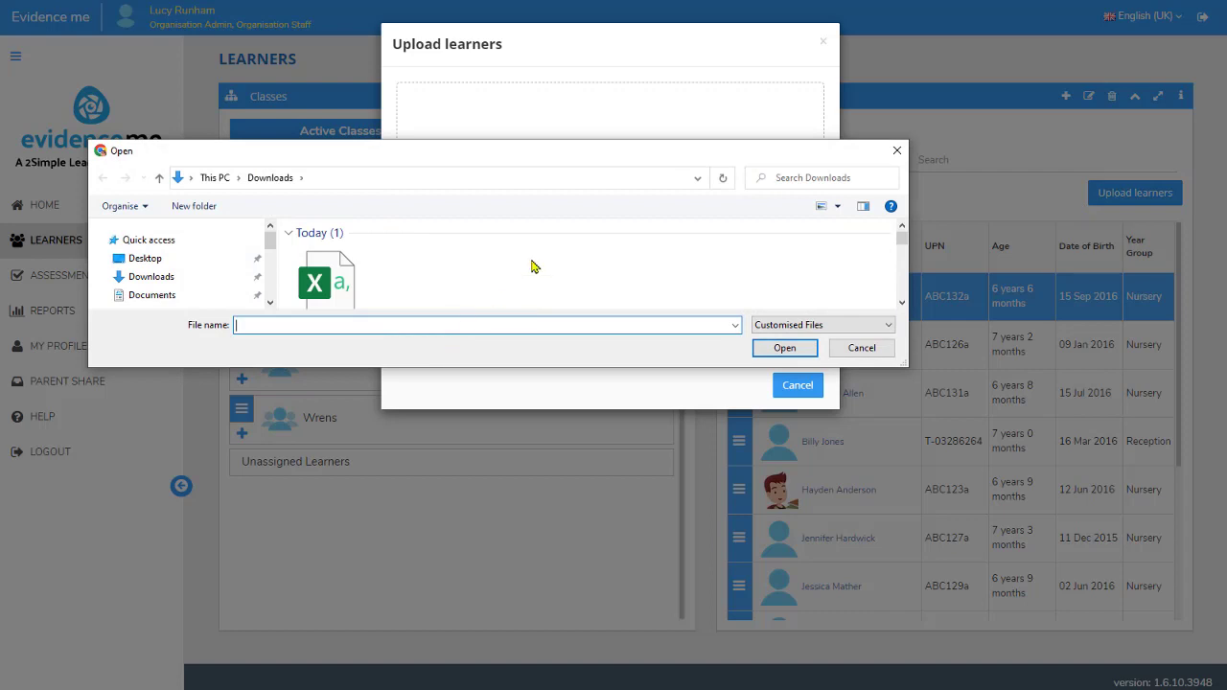
double_click(331, 280)
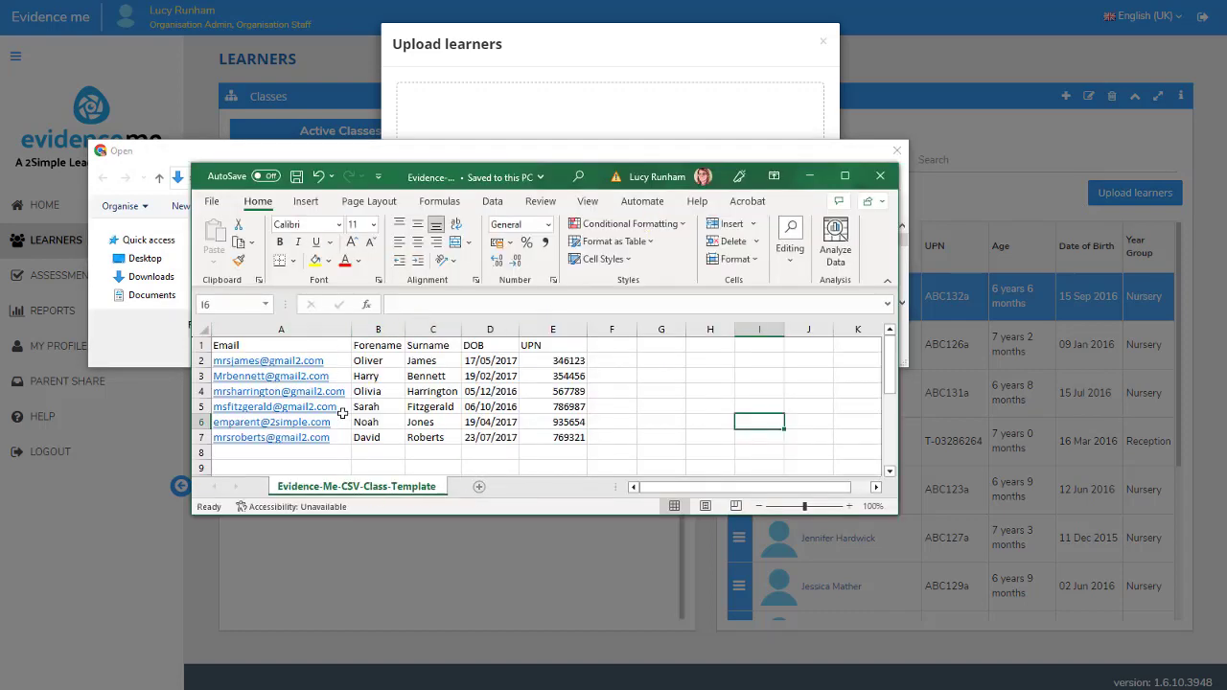
left_click(810, 176)
left_click(789, 348)
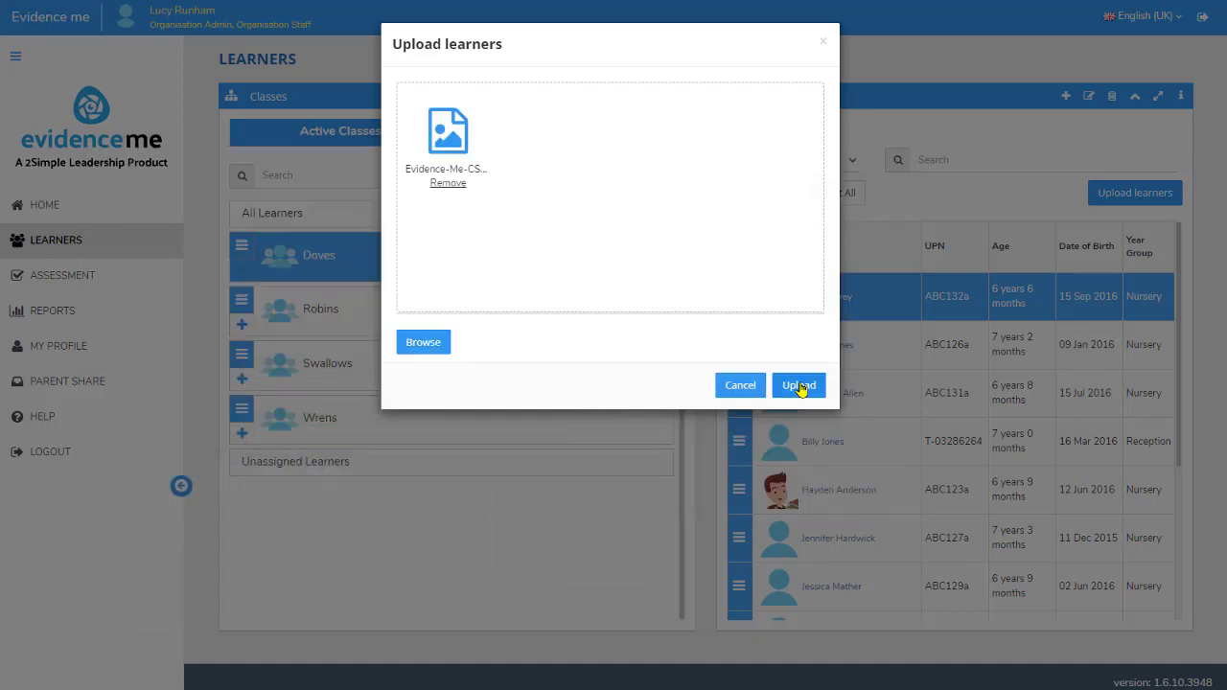
left_click(799, 385)
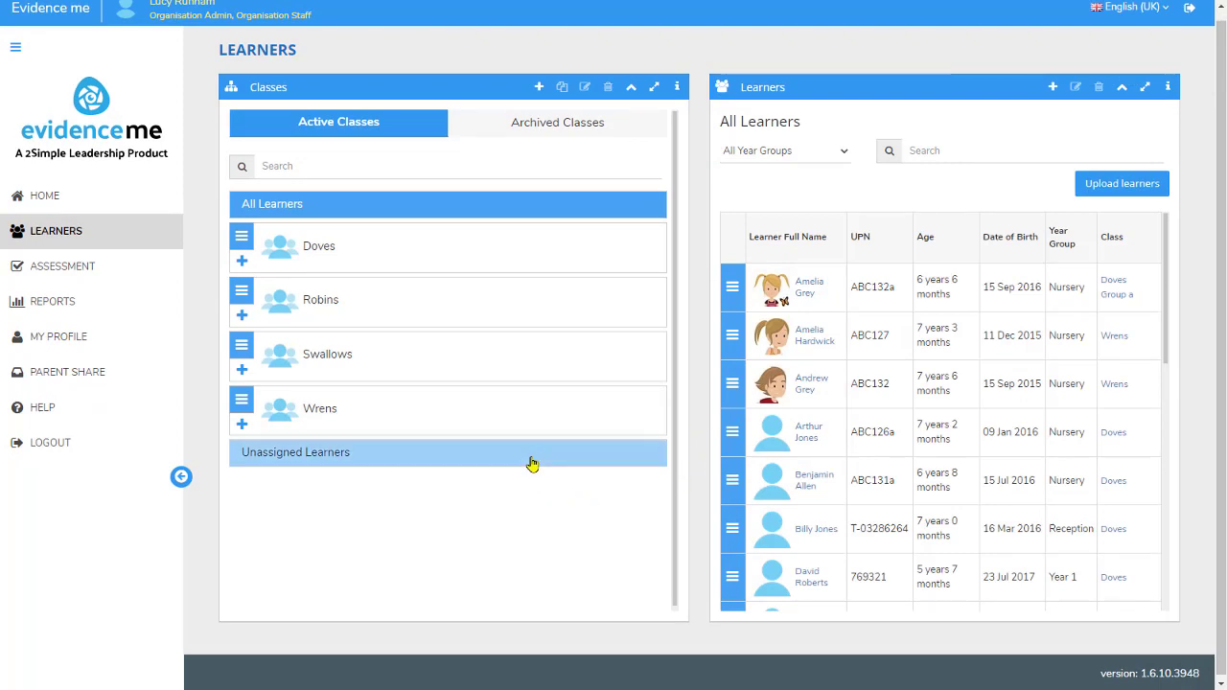
Step: From the Unassigned Learners view, create a class named 'New class'
left_click(533, 464)
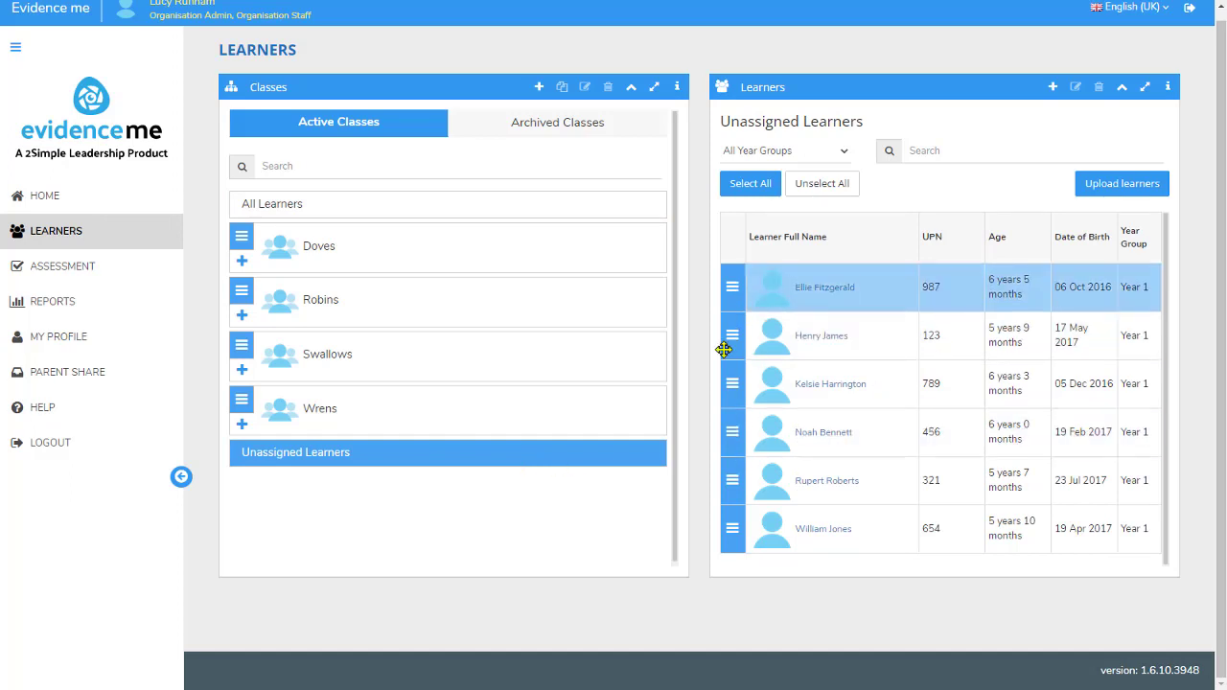
left_click(539, 87)
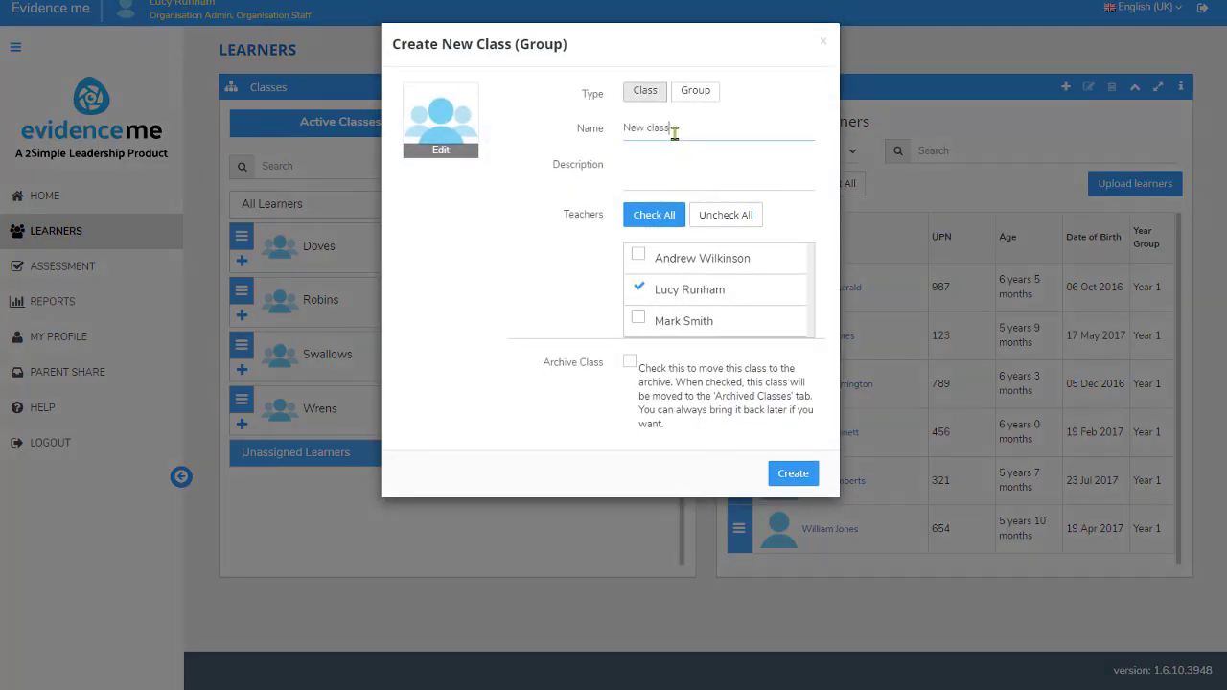
left_click(720, 182)
left_click(794, 473)
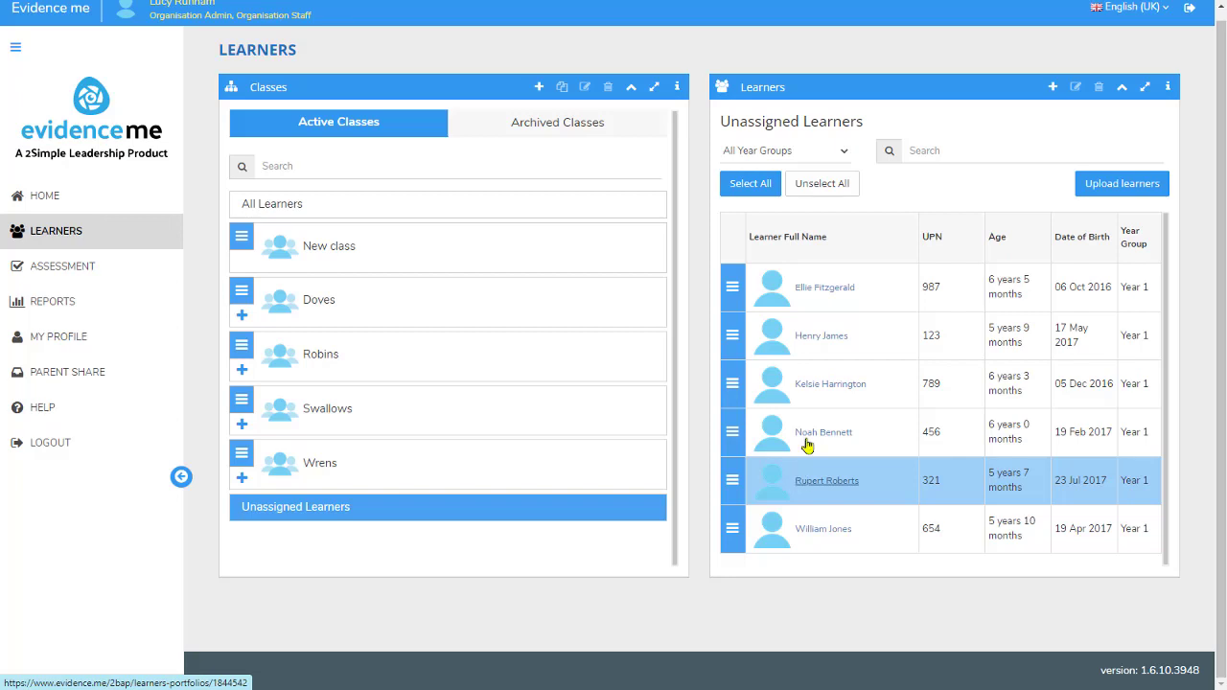
Step: Select the six unassigned learners, drag them onto New class and confirm the move
left_click(900, 303)
left_click(907, 338)
left_click(906, 389)
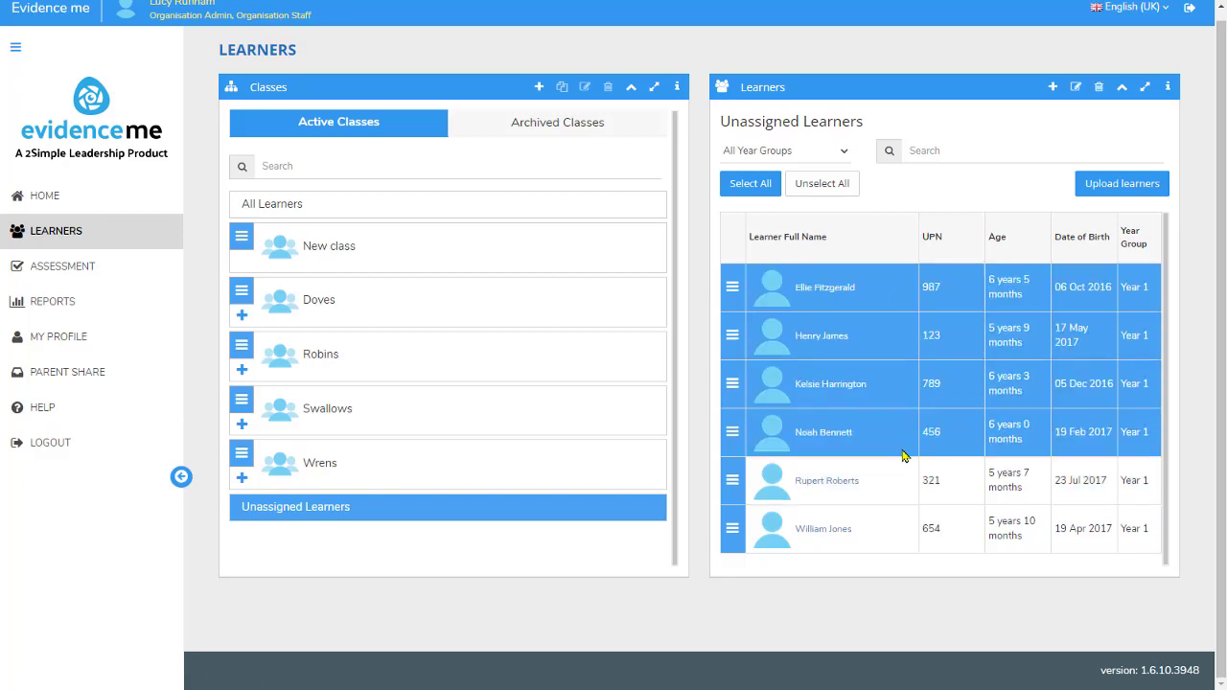
left_click(904, 436)
left_click(901, 482)
left_click(901, 527)
left_click_drag(735, 332, 585, 250)
left_click(525, 96)
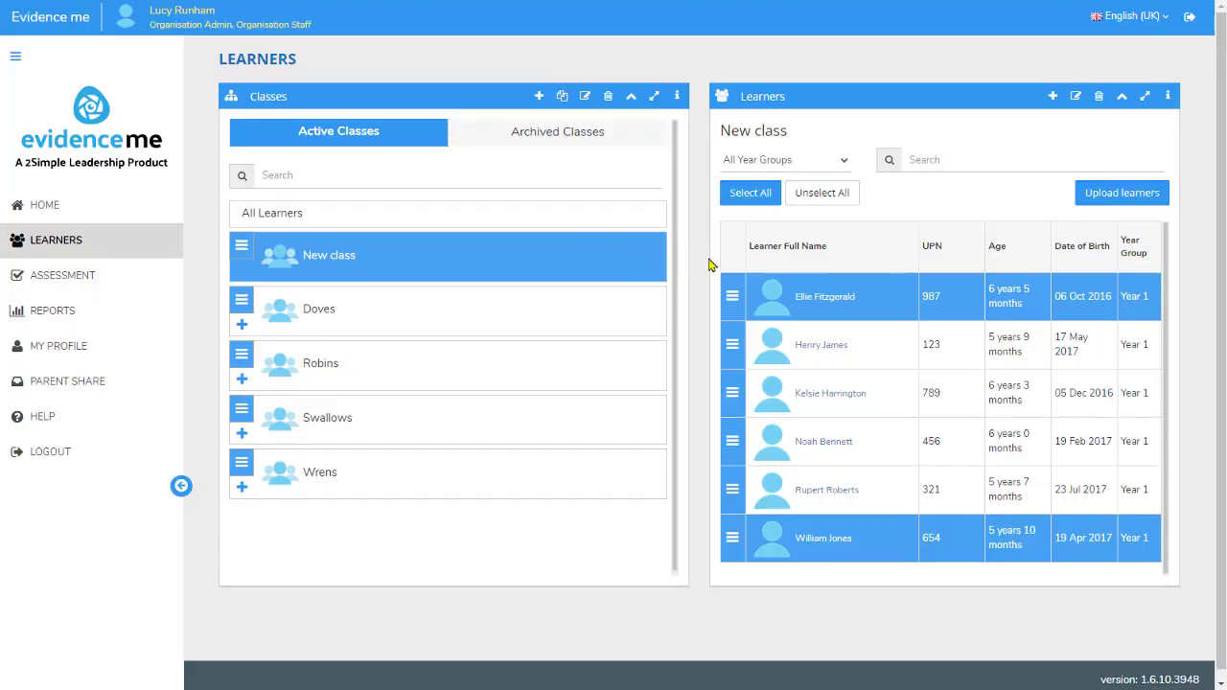
Step: Clear the selection and open the first New class learner for editing
left_click(929, 535)
left_click(941, 308)
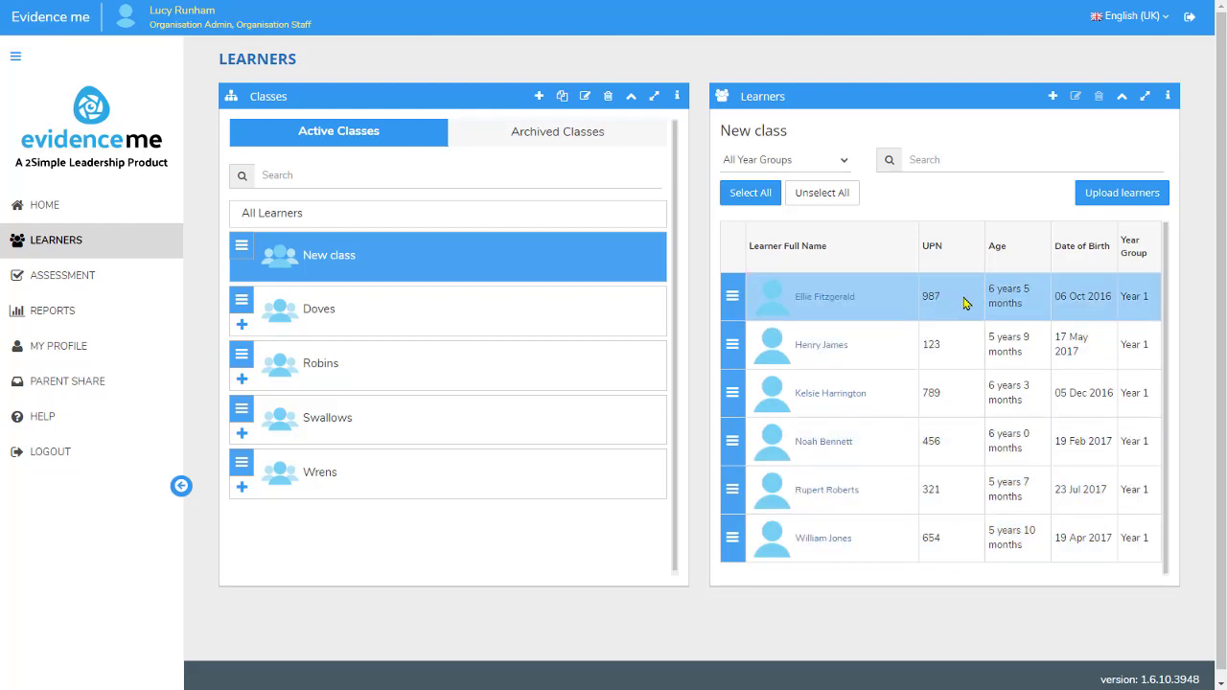
left_click(964, 303)
left_click(1076, 97)
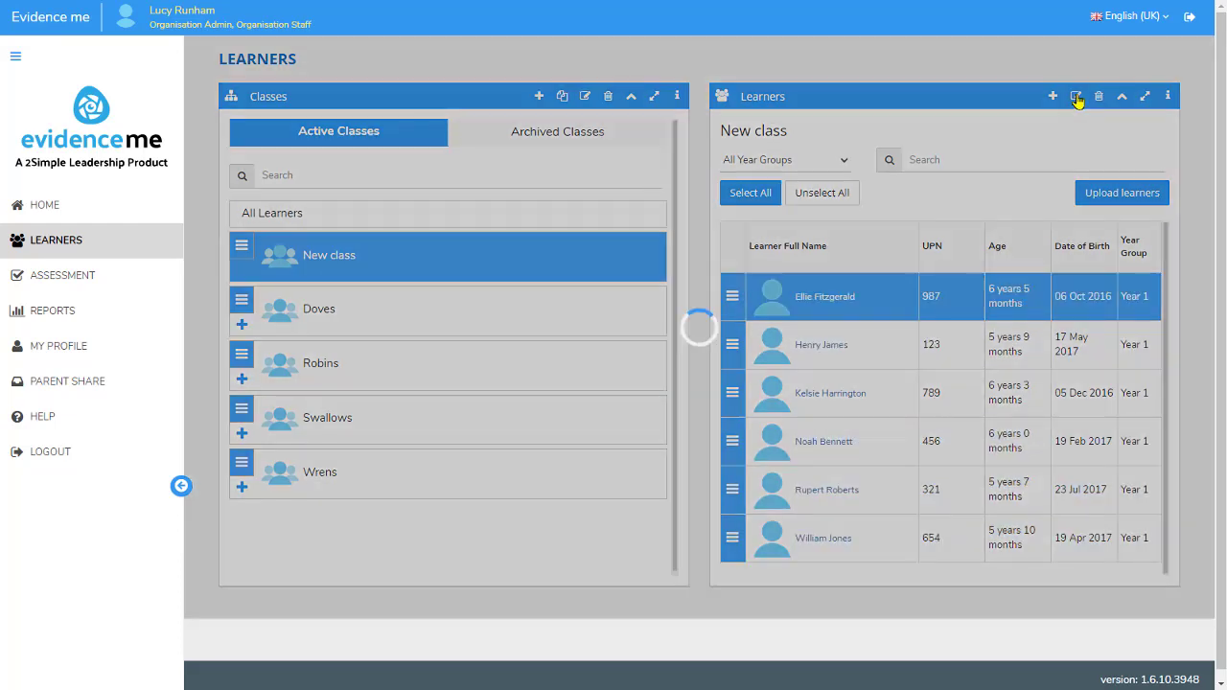
Step: On the learner's Parent tab, tick Send Invitation for the linked parent
left_click(776, 104)
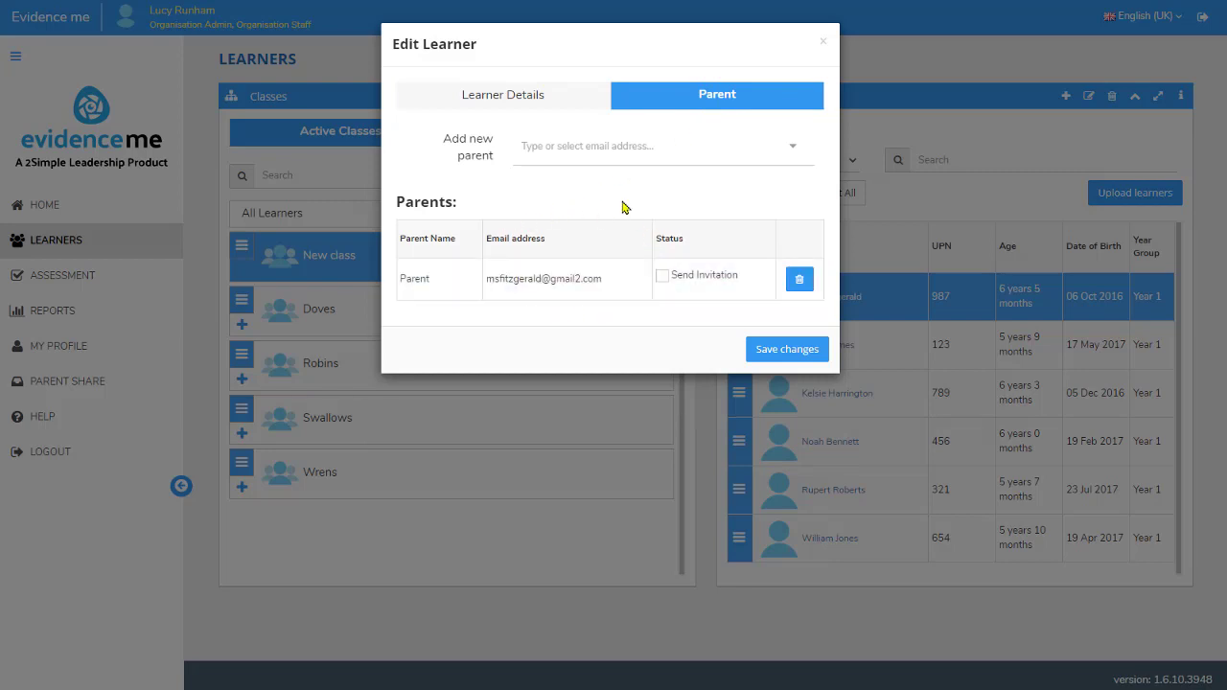
left_click(661, 277)
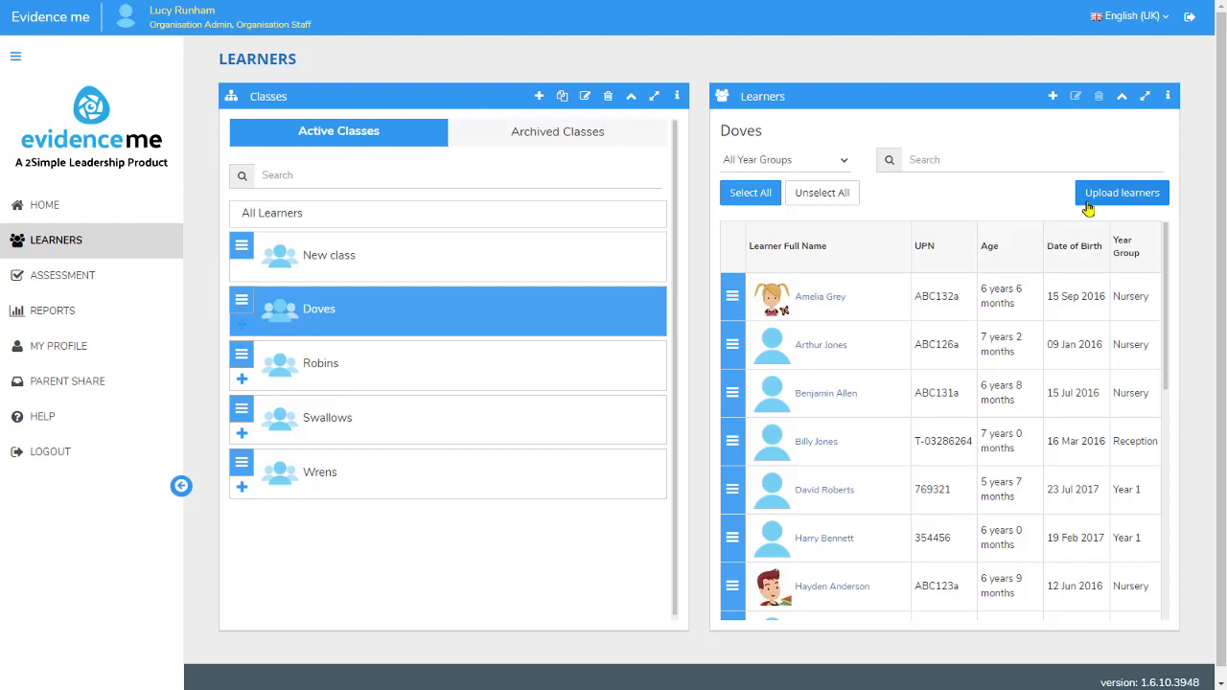
Step: Review the Doves parents' invitation statuses on Parent Share, glancing at the Observations tab
left_click(165, 391)
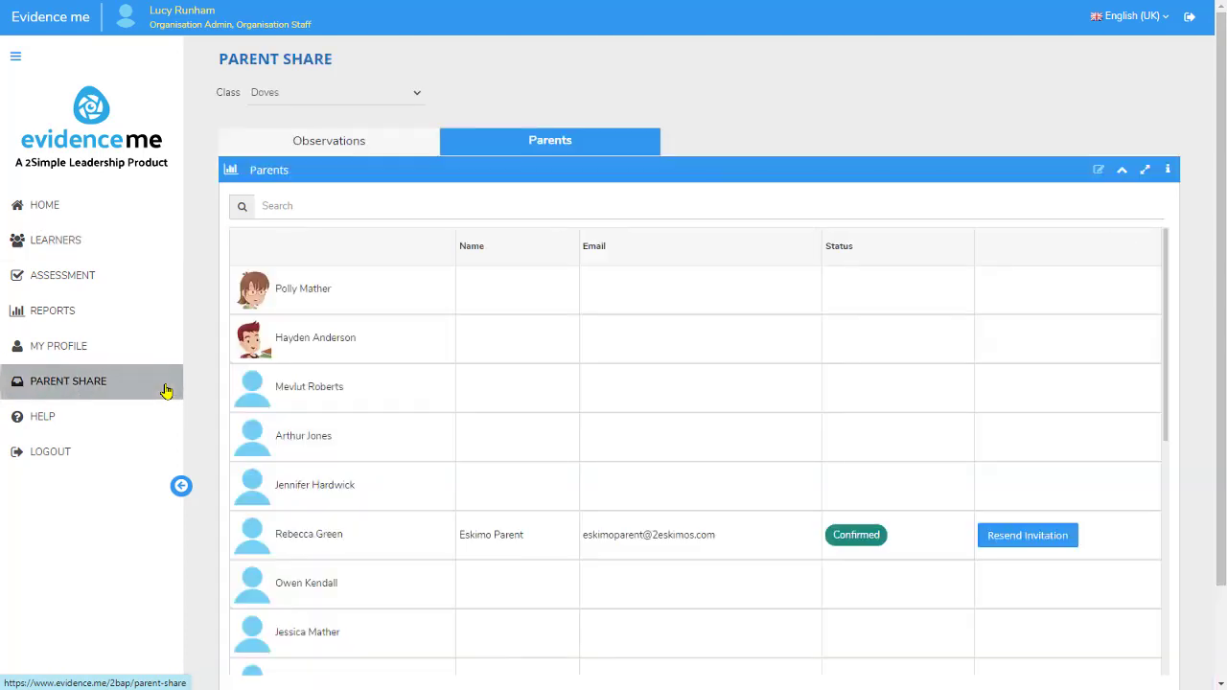
left_click(365, 142)
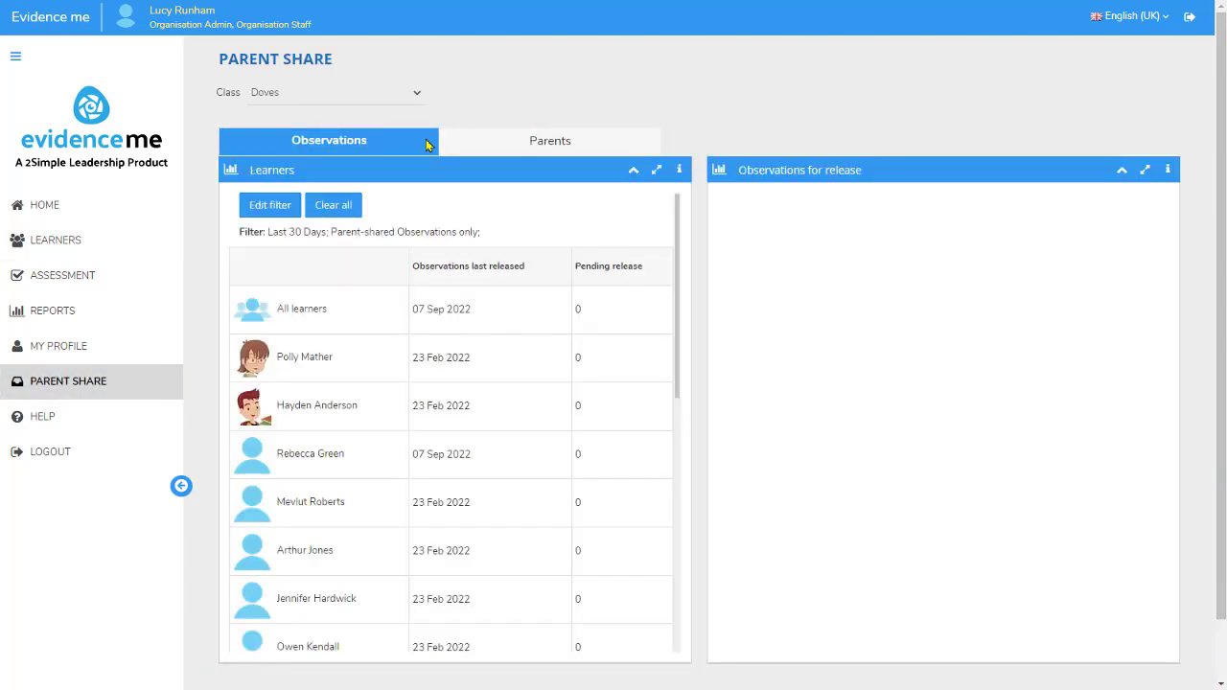
left_click(483, 150)
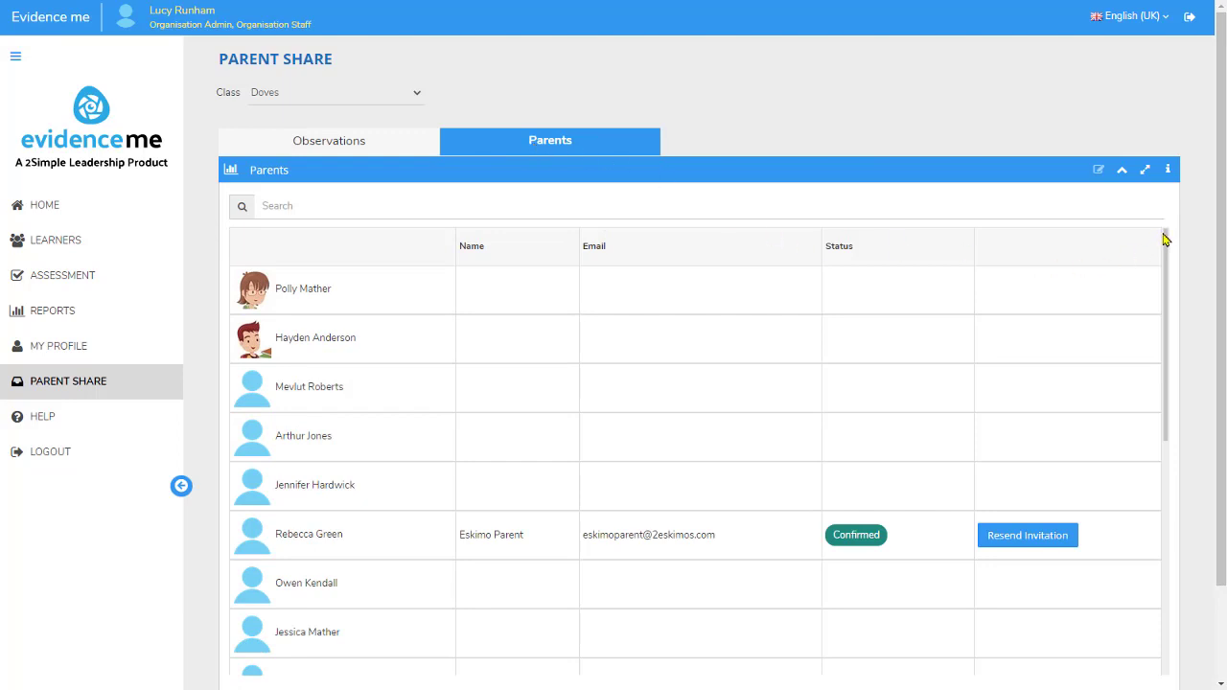
left_click_drag(1167, 240, 1168, 547)
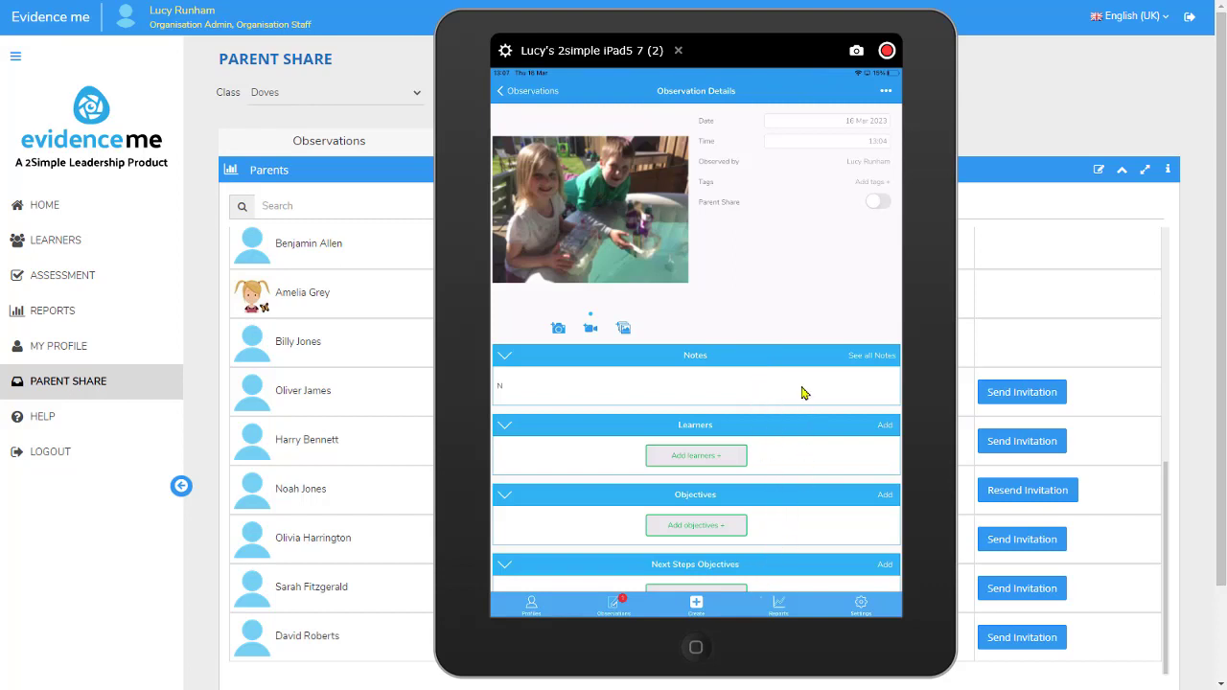
Step: On the iPad, write the boat-experiment note, re-tag the learner, and review the observation details
type("oah made a boat out of different materials, and did an experiment to see if it would float.")
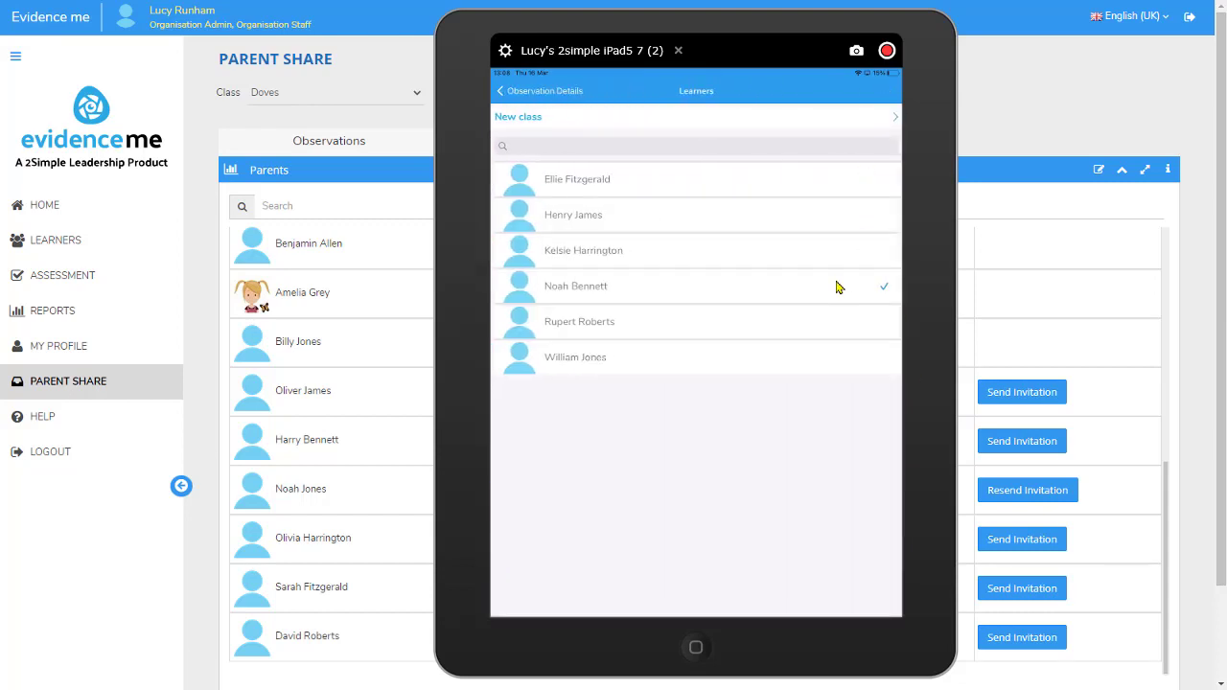
left_click(837, 288)
left_click(837, 287)
left_click(563, 93)
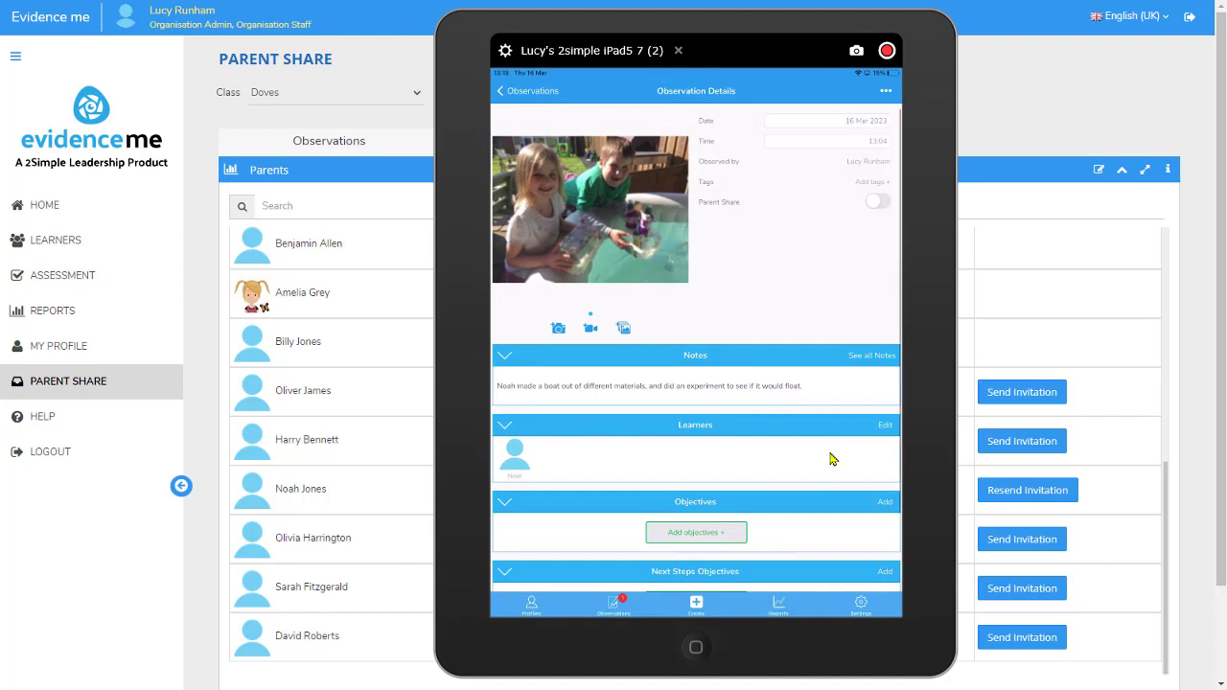
scroll(833, 460, "down", 3)
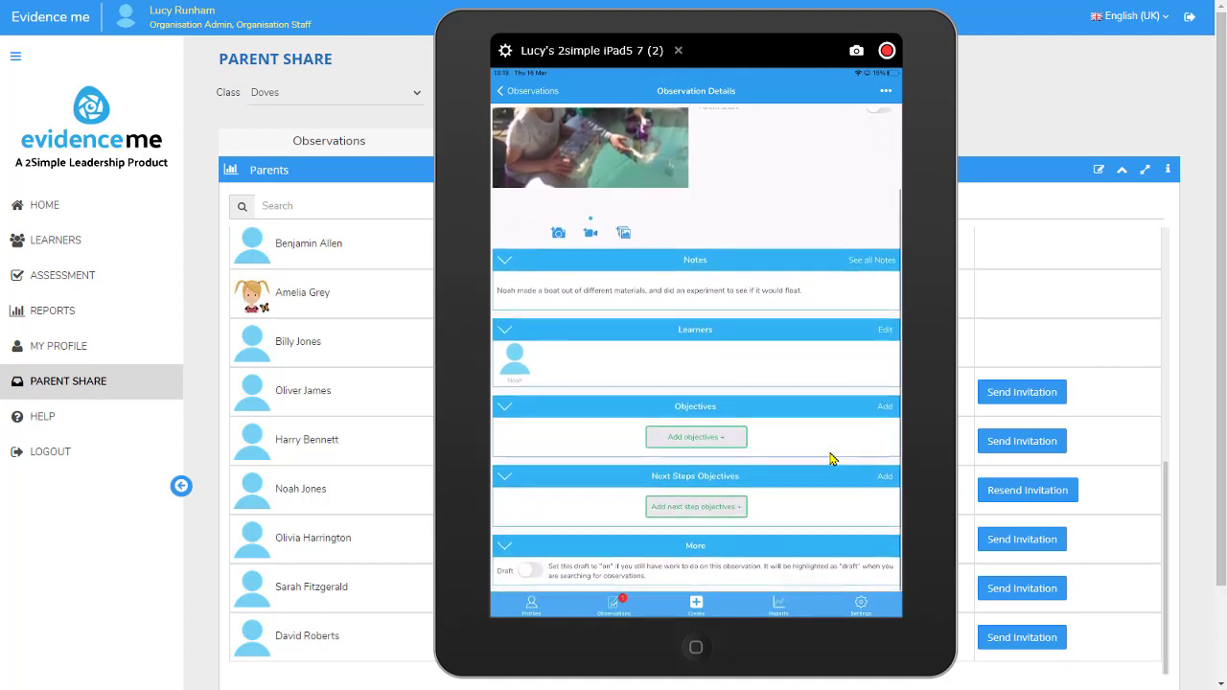
scroll(833, 460, "up", 3)
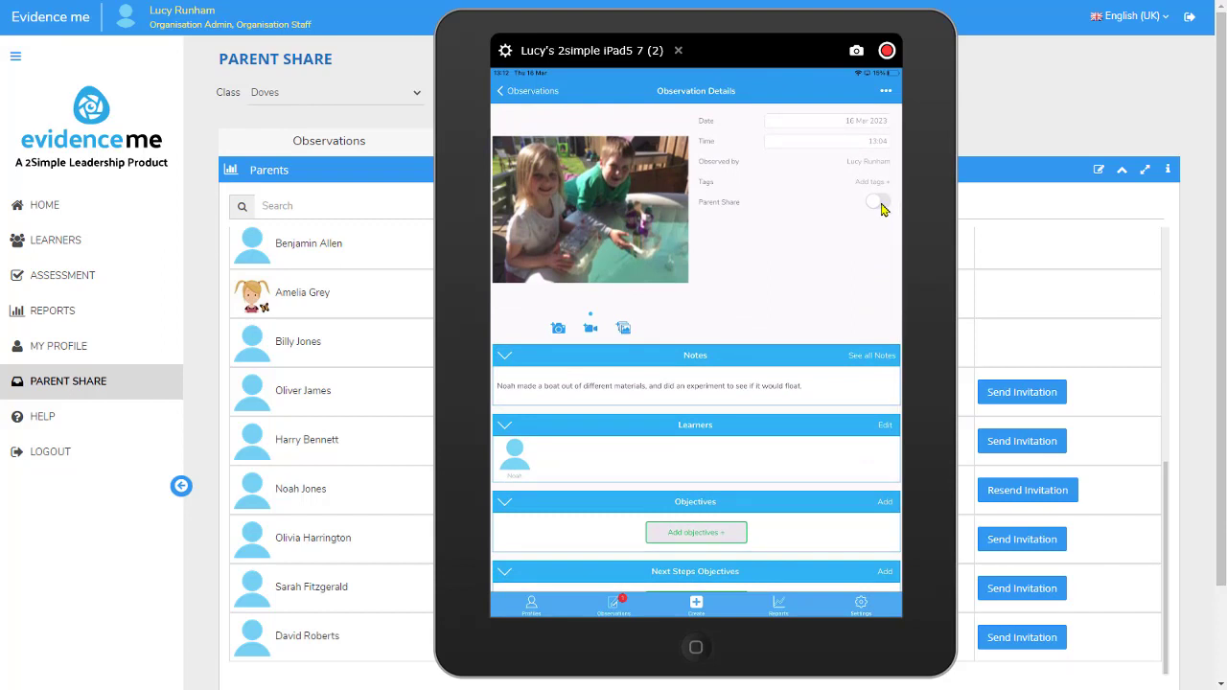
Step: Turn on Parent Share for the boat observation and confirm the Attention prompt
left_click(876, 203)
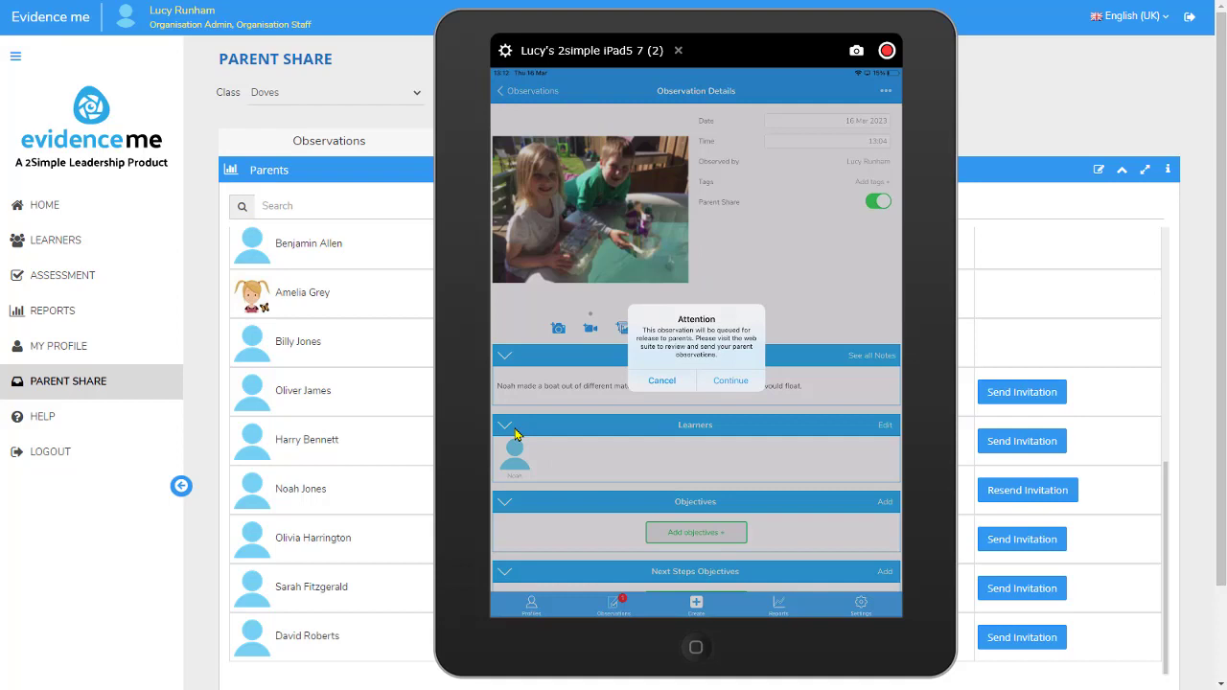
left_click(724, 387)
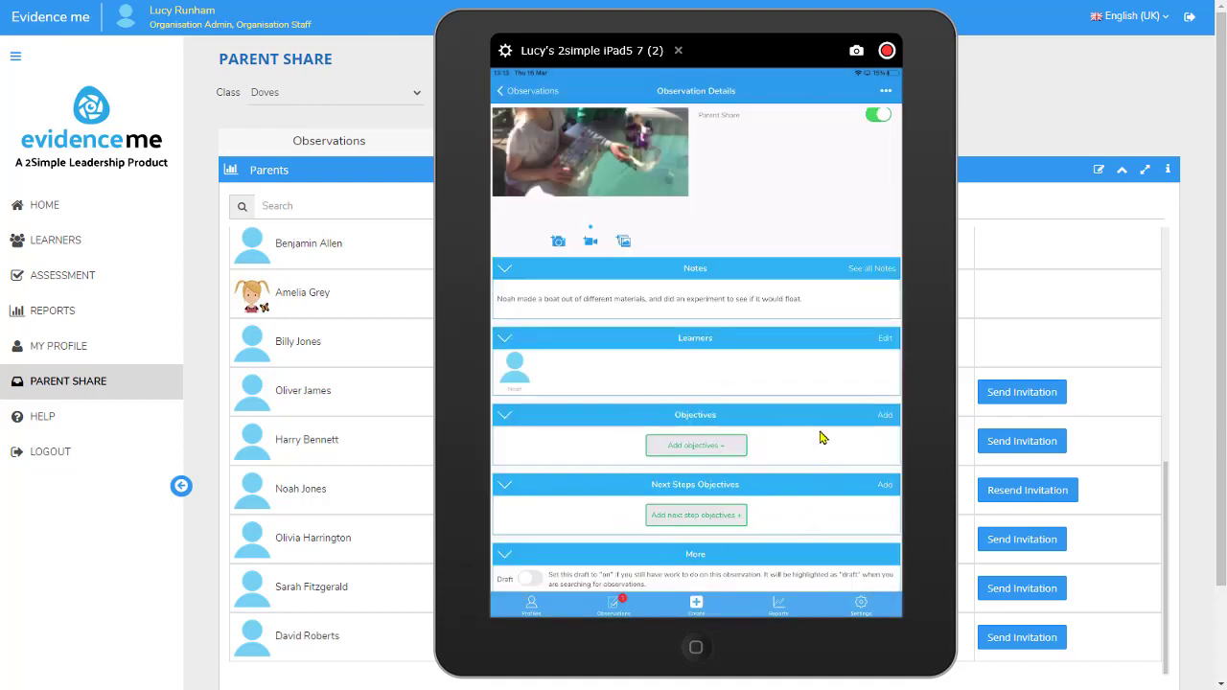
scroll(819, 438, "up", 2)
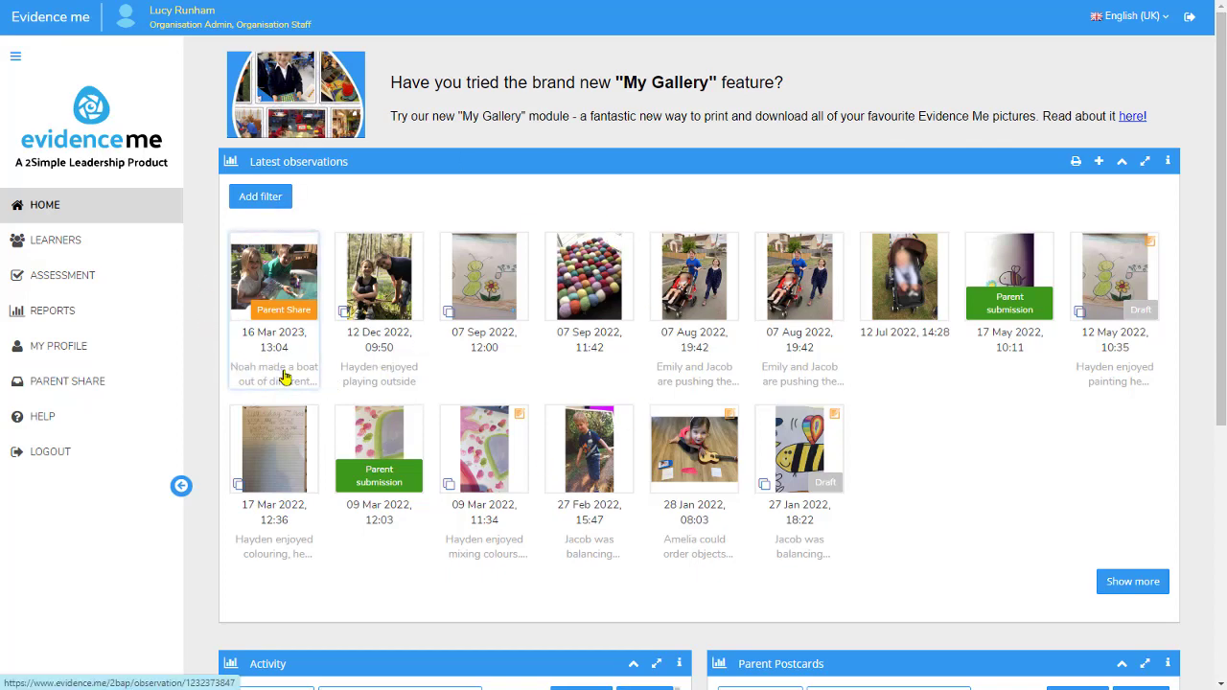
Step: In the Parent Share queue, filter to the learner and open the pending boat observation
left_click(139, 385)
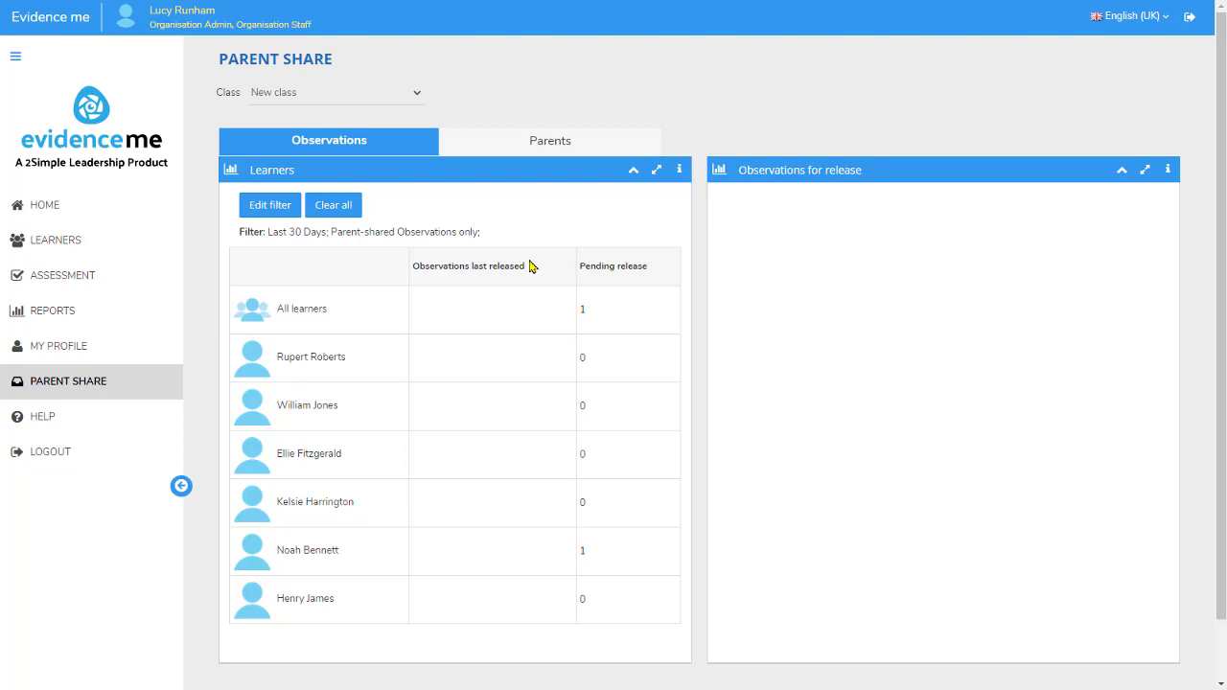
left_click(344, 329)
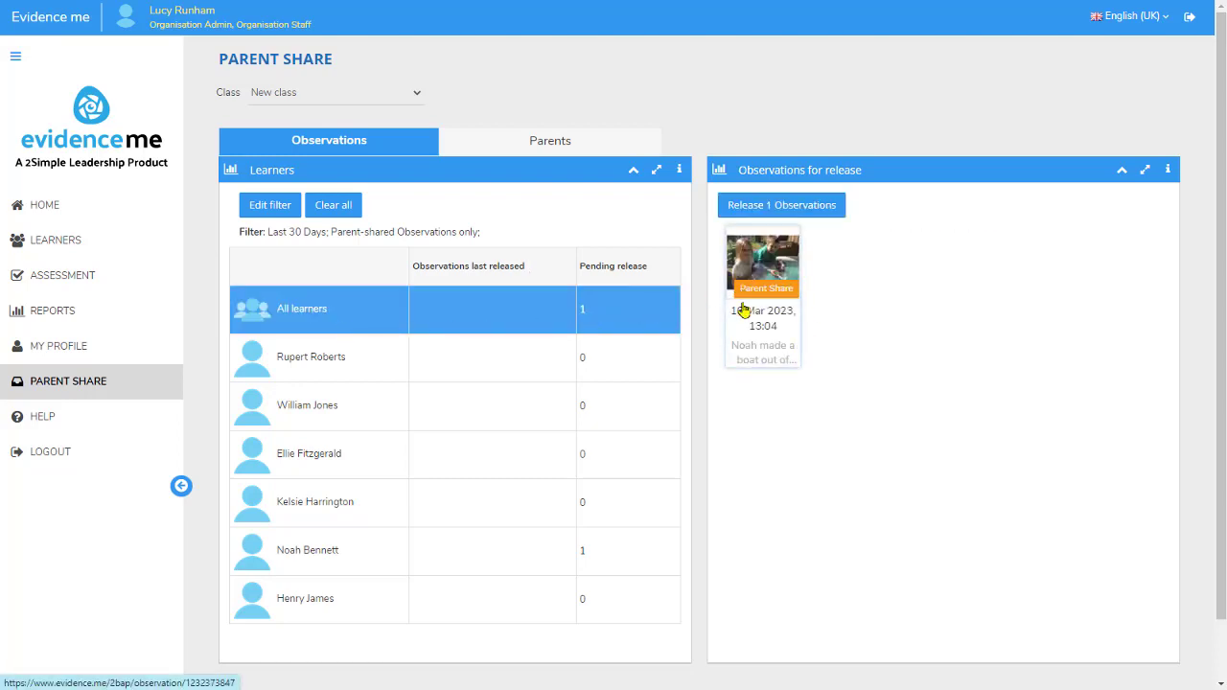
left_click(638, 555)
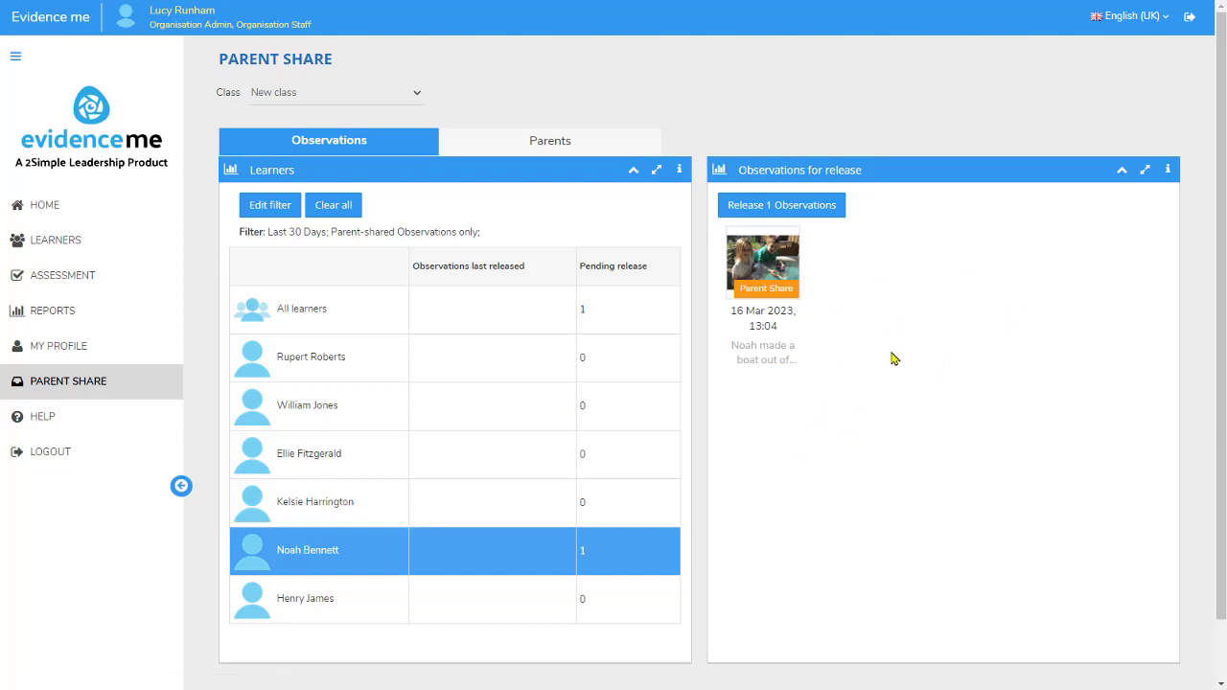
left_click(784, 279)
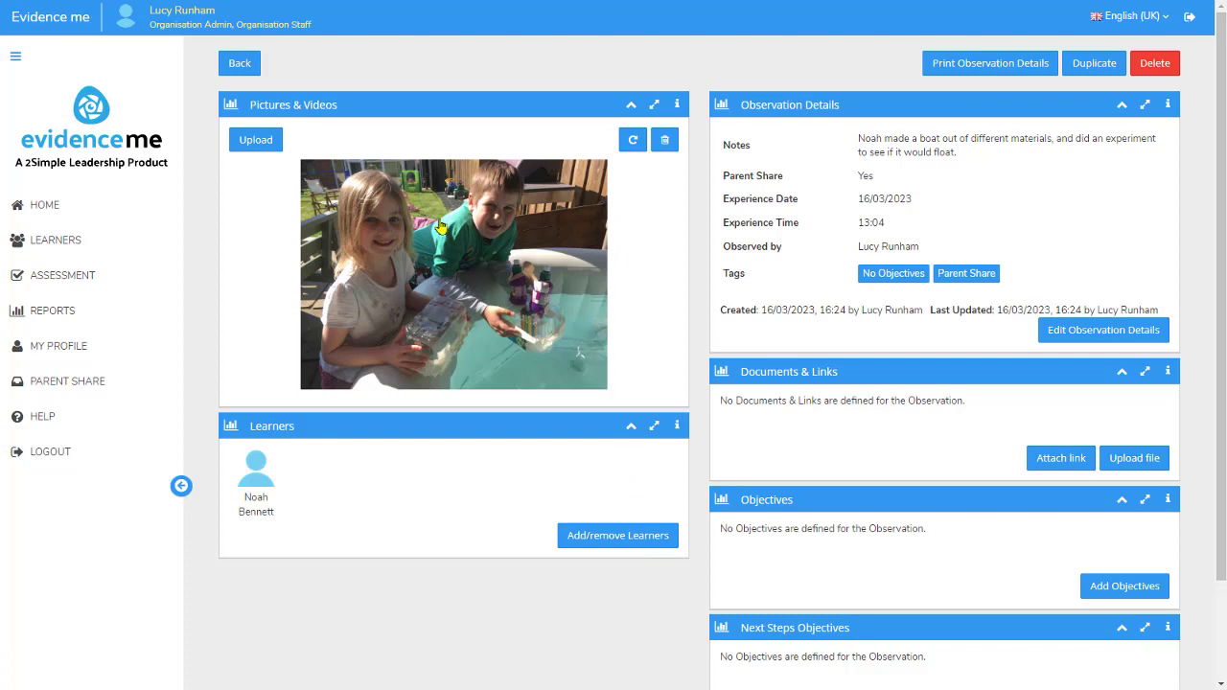
Step: Reopen Noah's boat observation from the Parent Share list
left_click(253, 71)
scroll(403, 221, "down", 1)
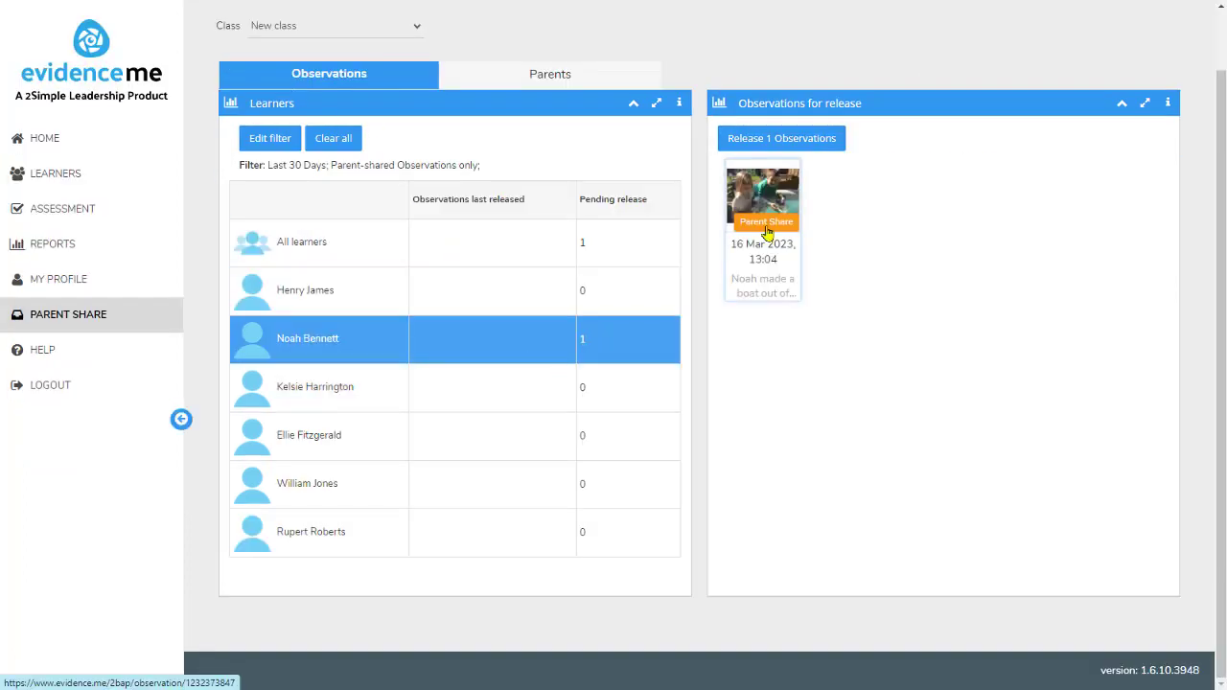
left_click(767, 232)
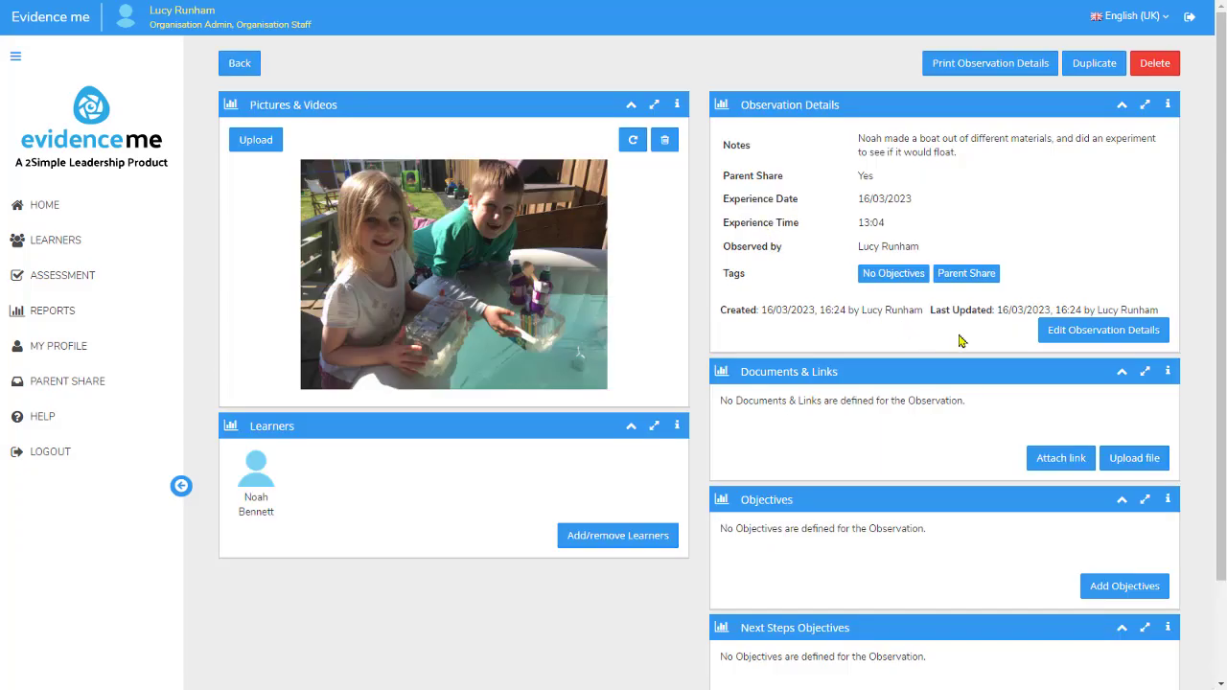
Step: Toggle the observation's Parent Share to No and back to Yes, then return to the Parent Share list
left_click(1043, 338)
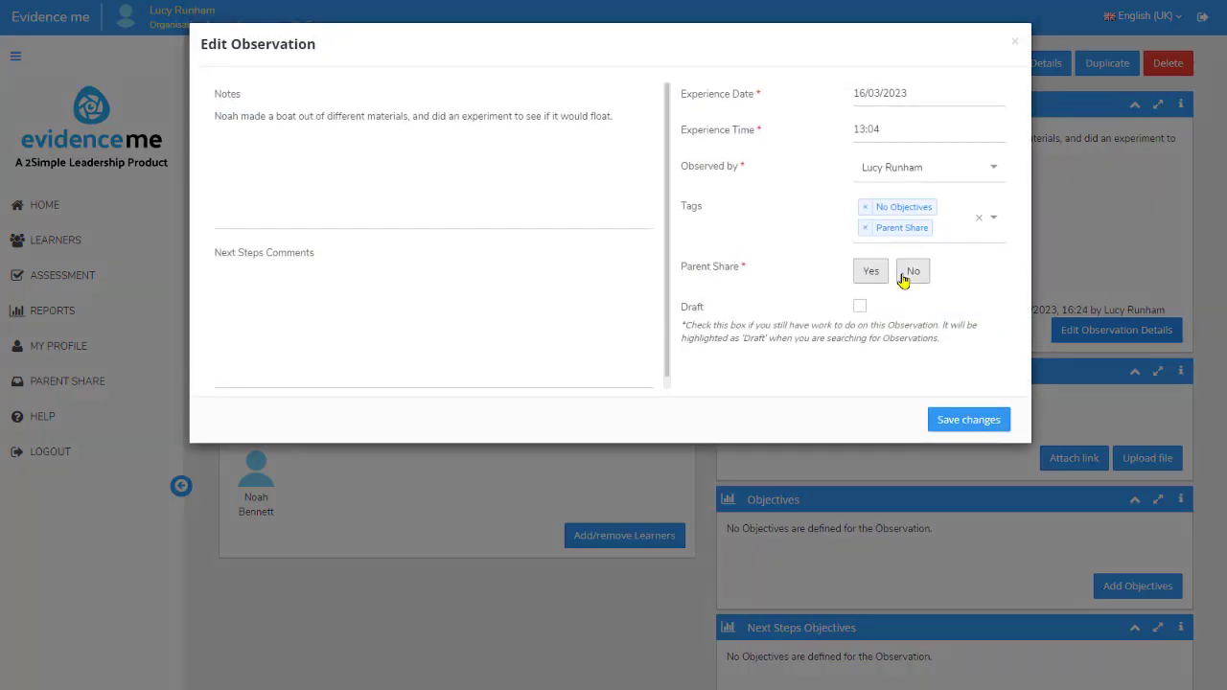
left_click(906, 274)
left_click(873, 276)
left_click(1016, 42)
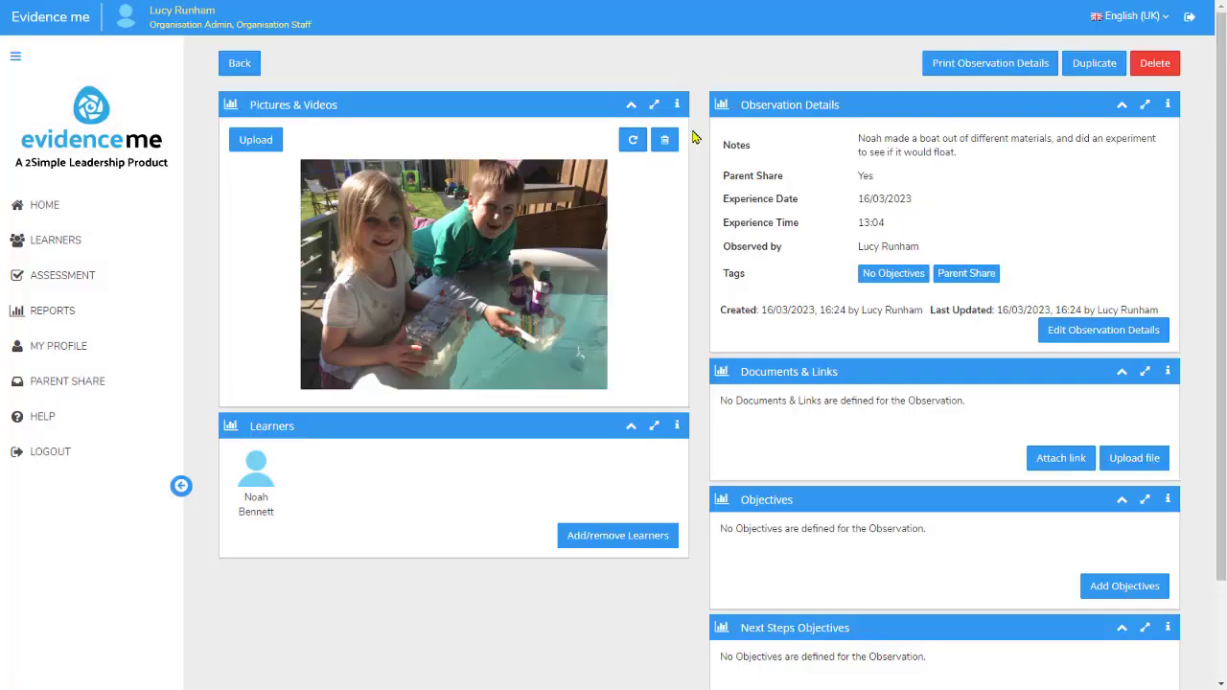
left_click(245, 61)
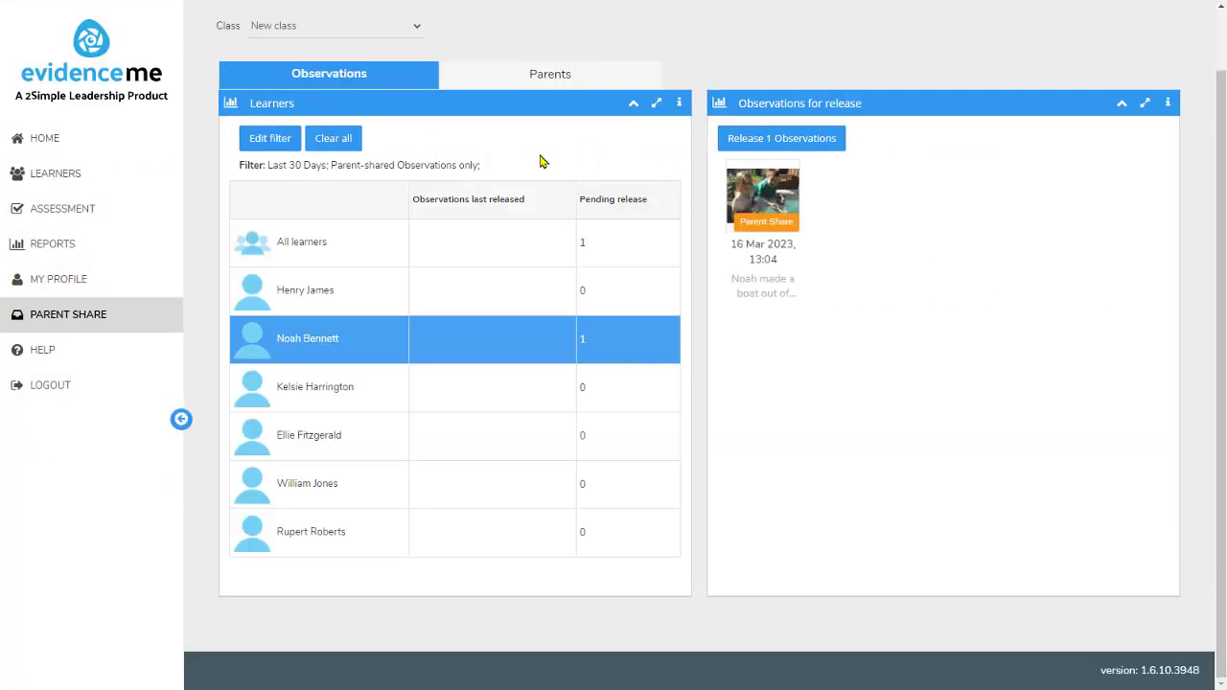
Step: Clear the parent-shared filter text and release Noah's boat observation to parents
left_click_drag(483, 164, 335, 167)
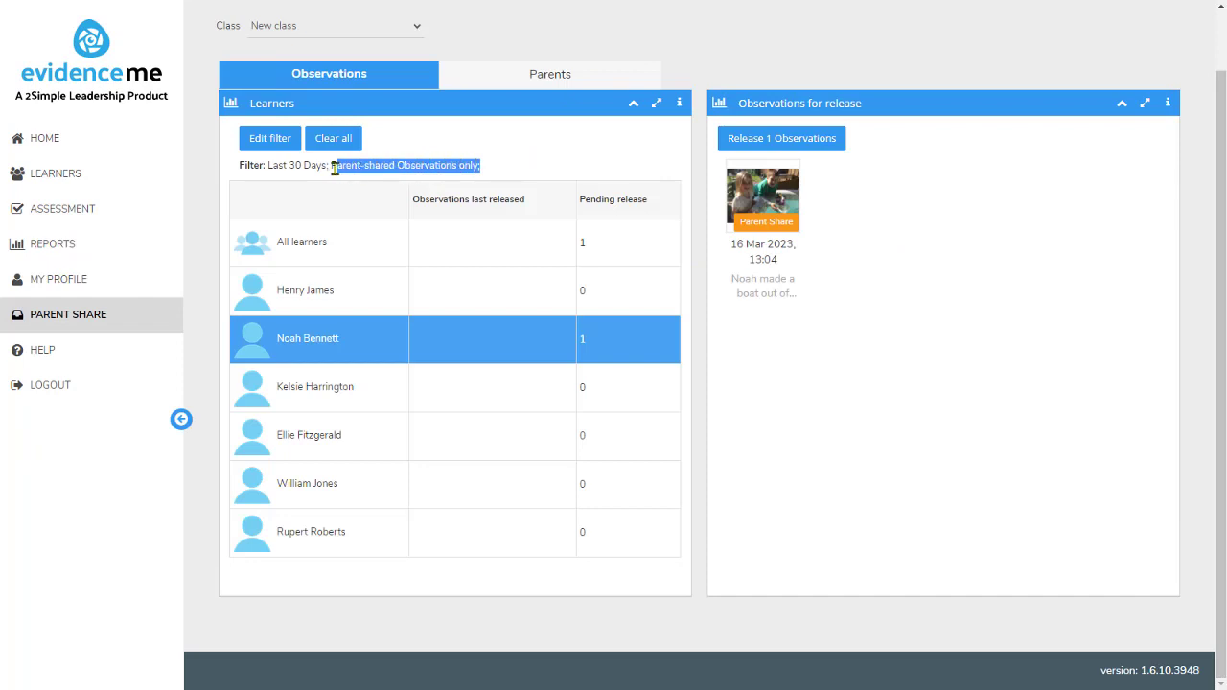
left_click(521, 170)
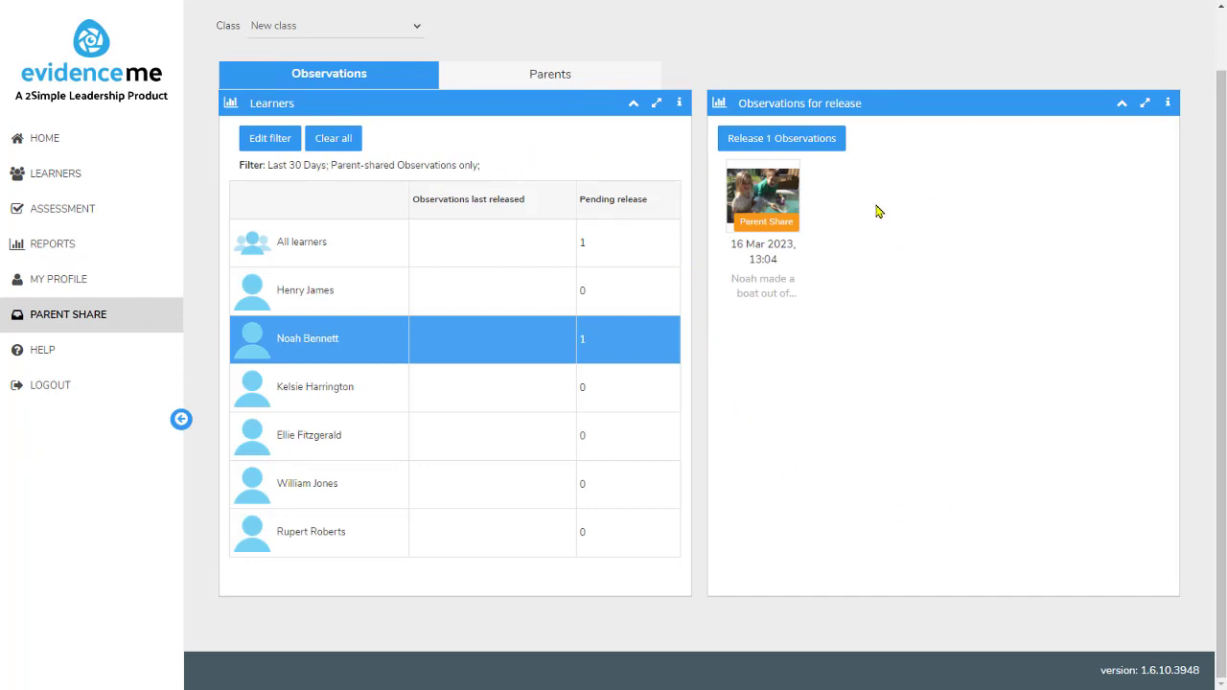
left_click(813, 142)
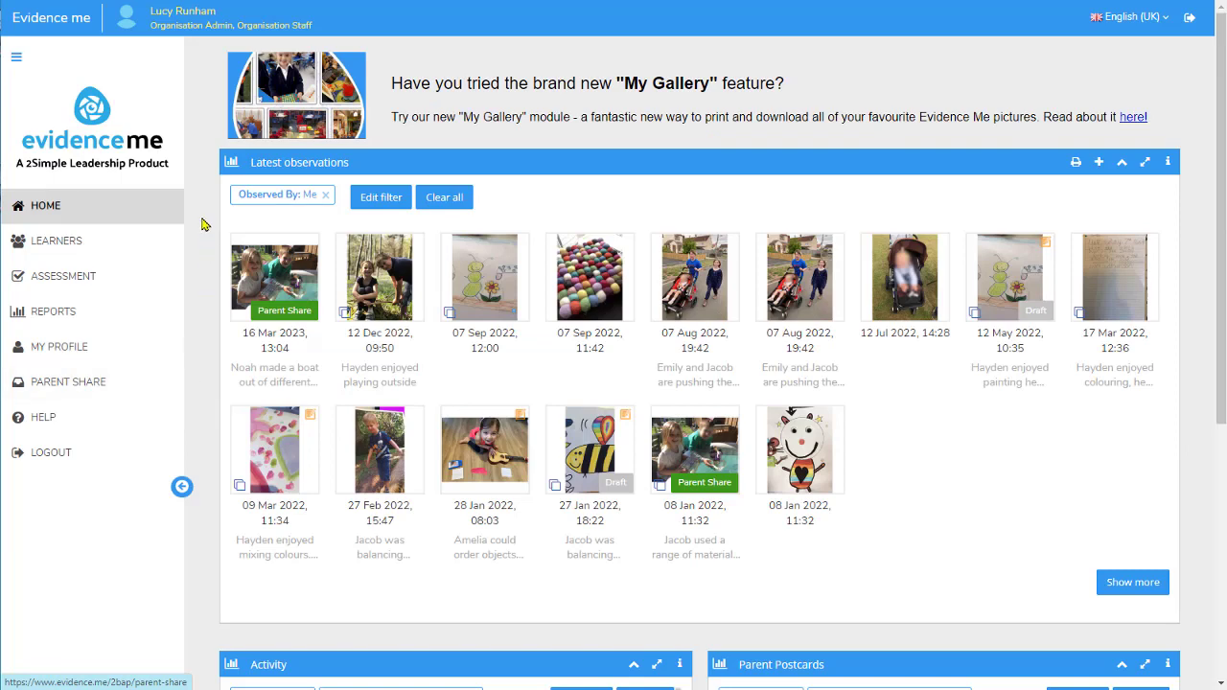
left_click(19, 60)
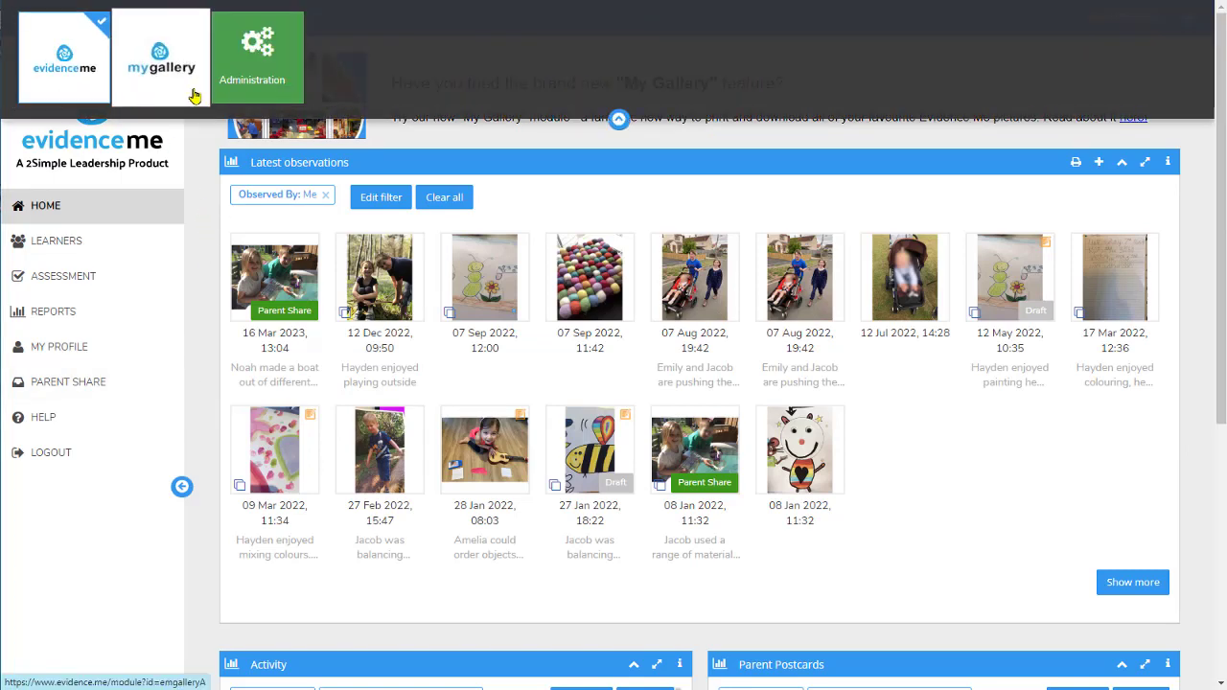
Step: In Administration, view the Parent Share review setting, then the Observation Notes field settings
left_click(257, 69)
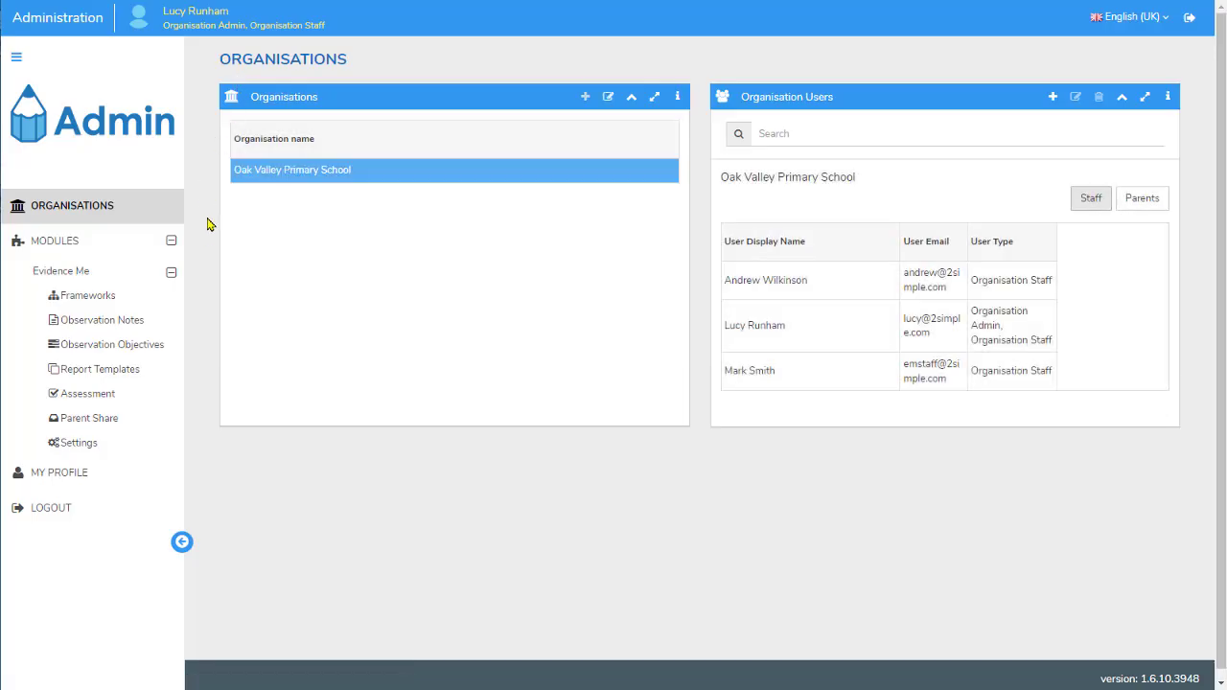
left_click(150, 419)
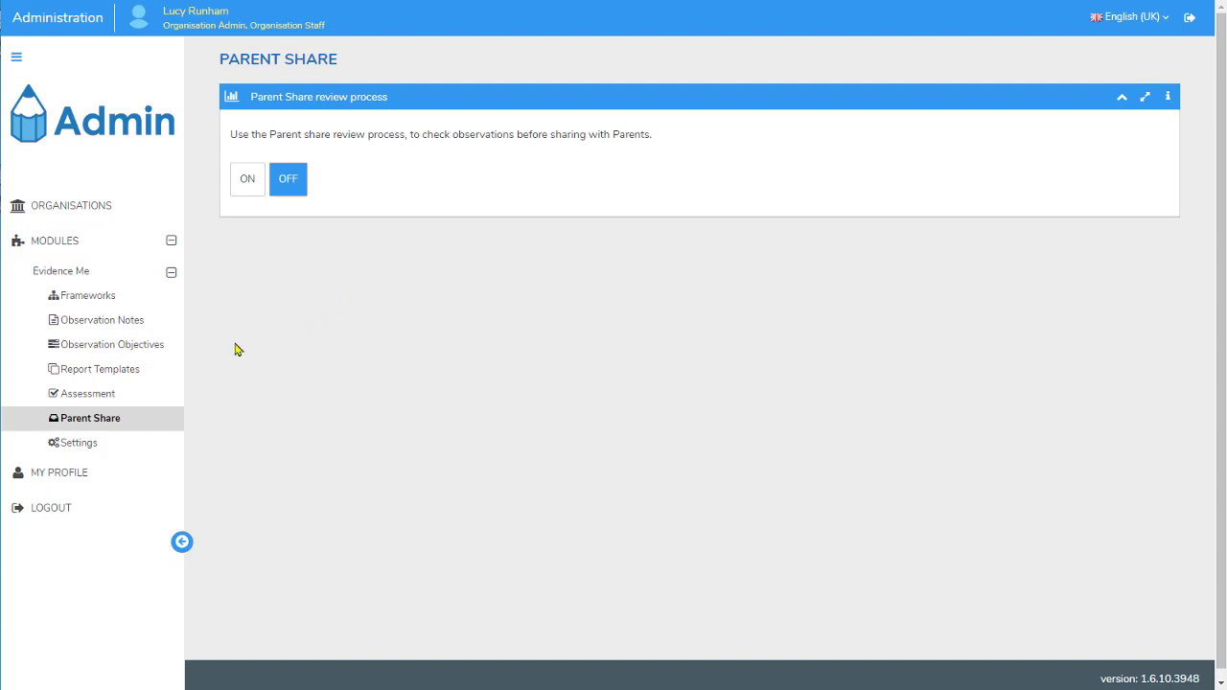
left_click(163, 354)
left_click(159, 322)
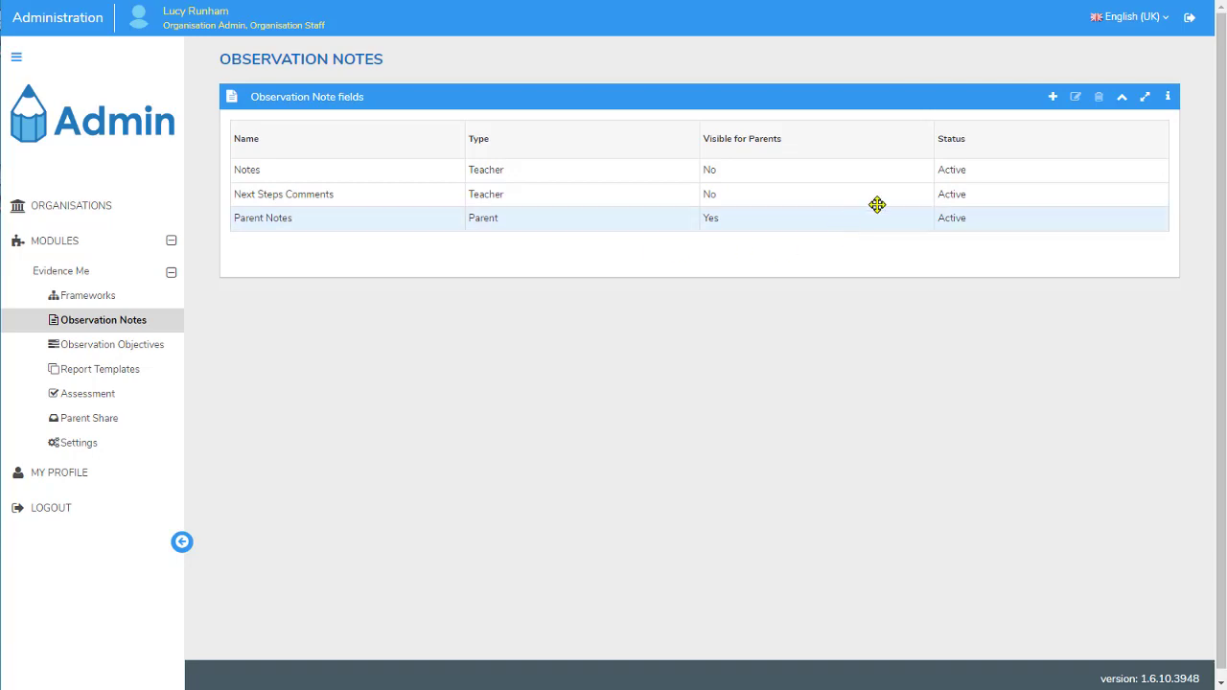
Step: Add a new observation note field of Parent type and mark it as an active note field
left_click(1054, 98)
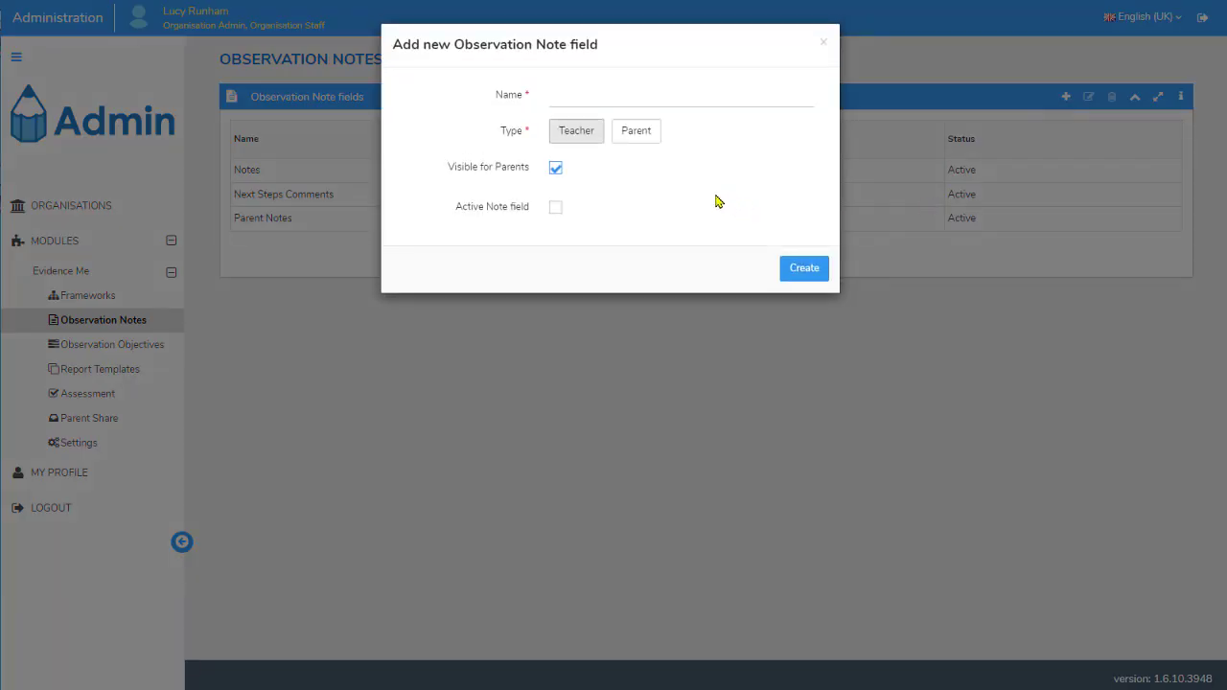
left_click(663, 100)
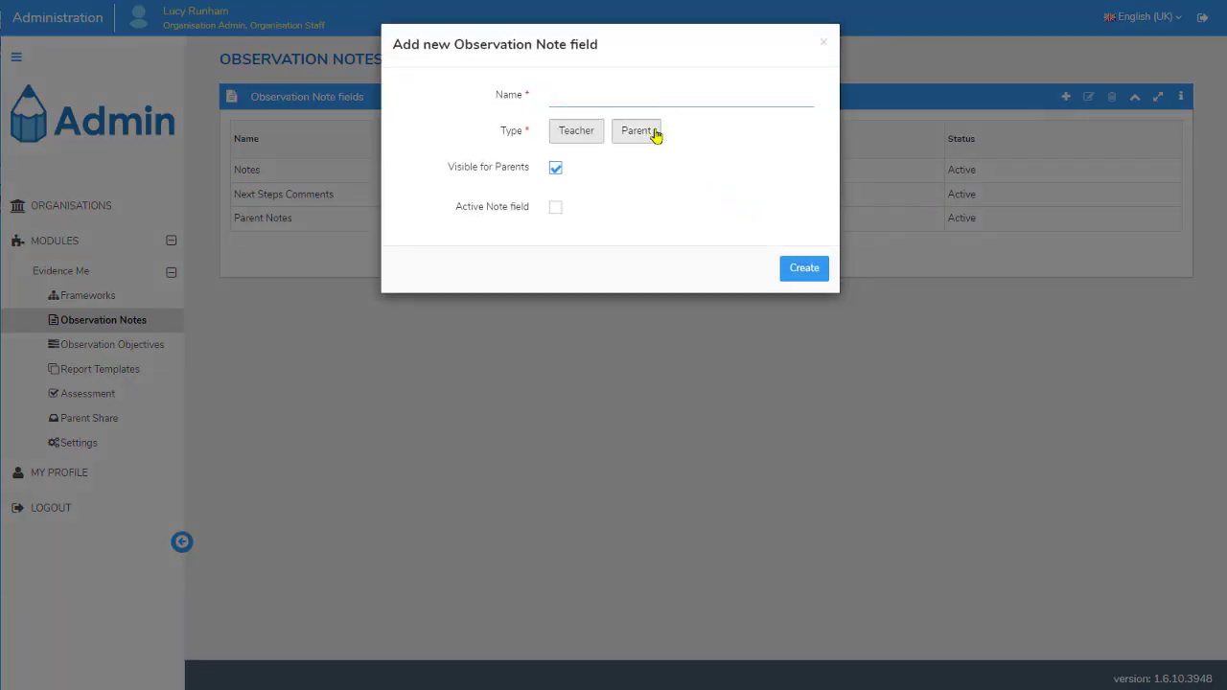
left_click(648, 138)
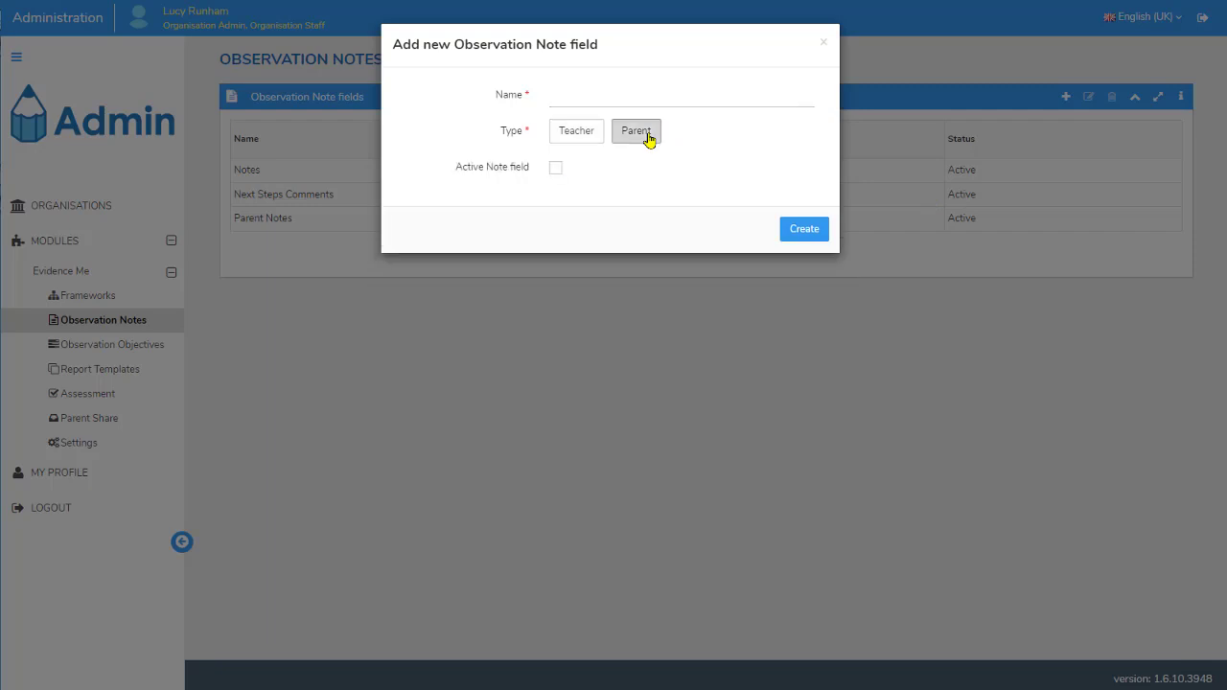
left_click(555, 172)
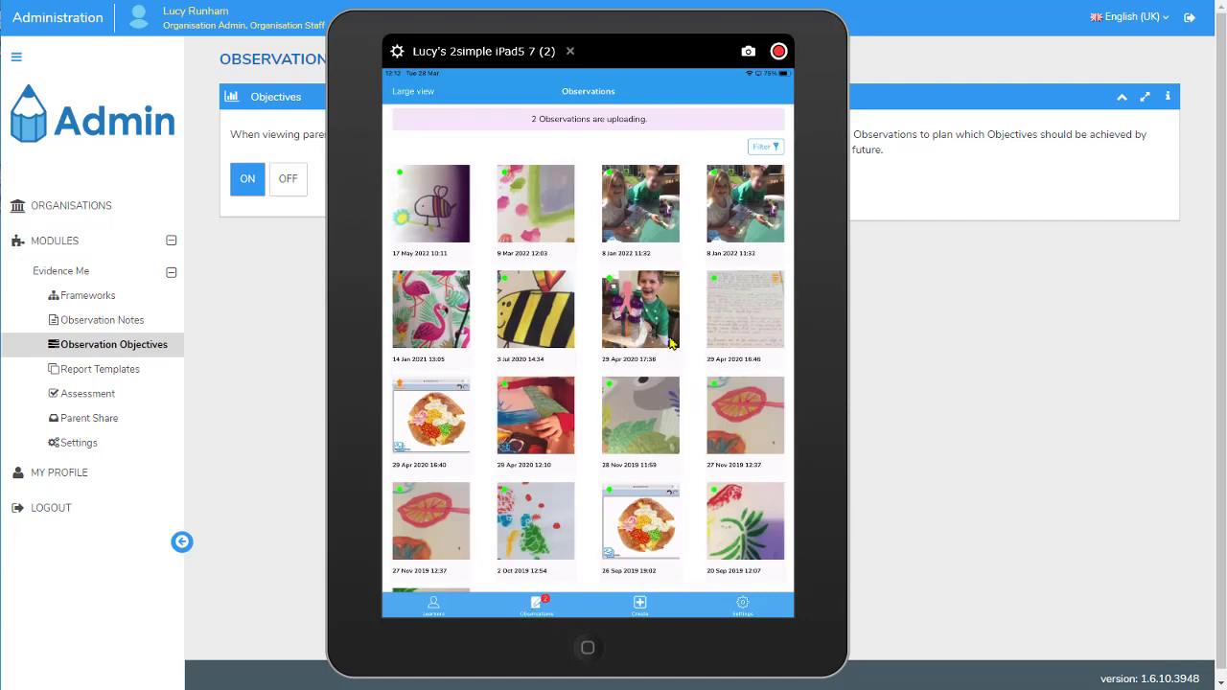
Step: Open the 8 Jan 2022 observation's details on the iPad and move the iPad window right
left_click(638, 238)
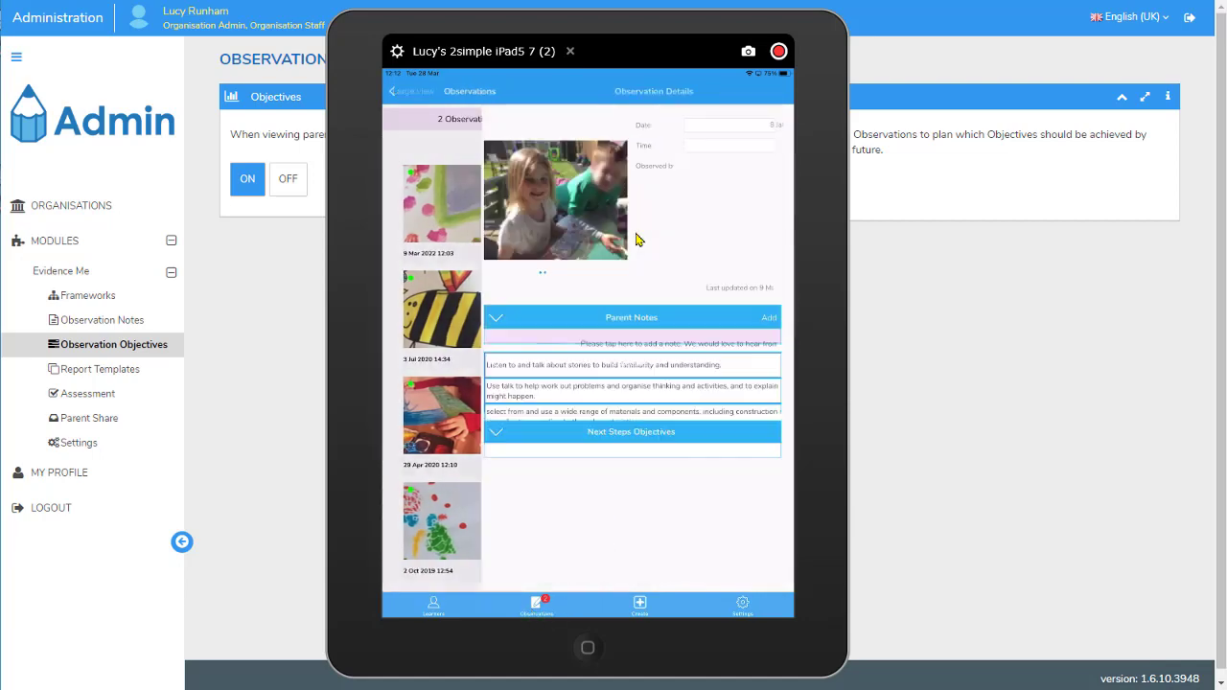
scroll(637, 239, "down", 2)
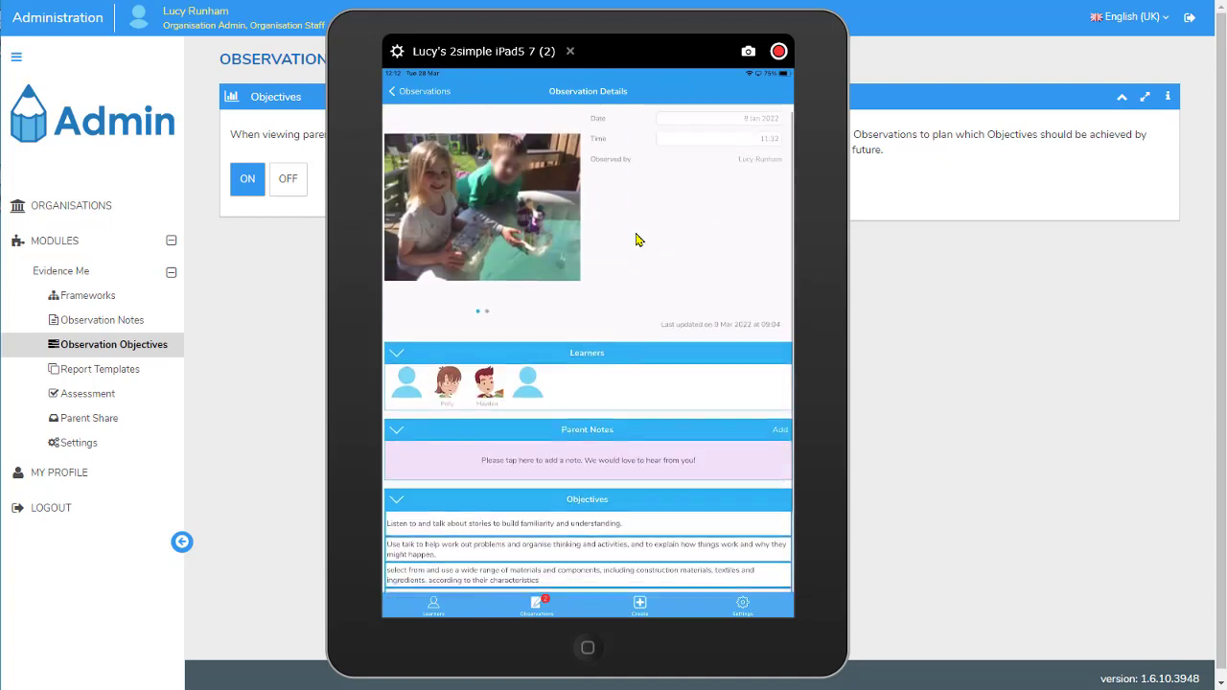
scroll(638, 238, "up", 2)
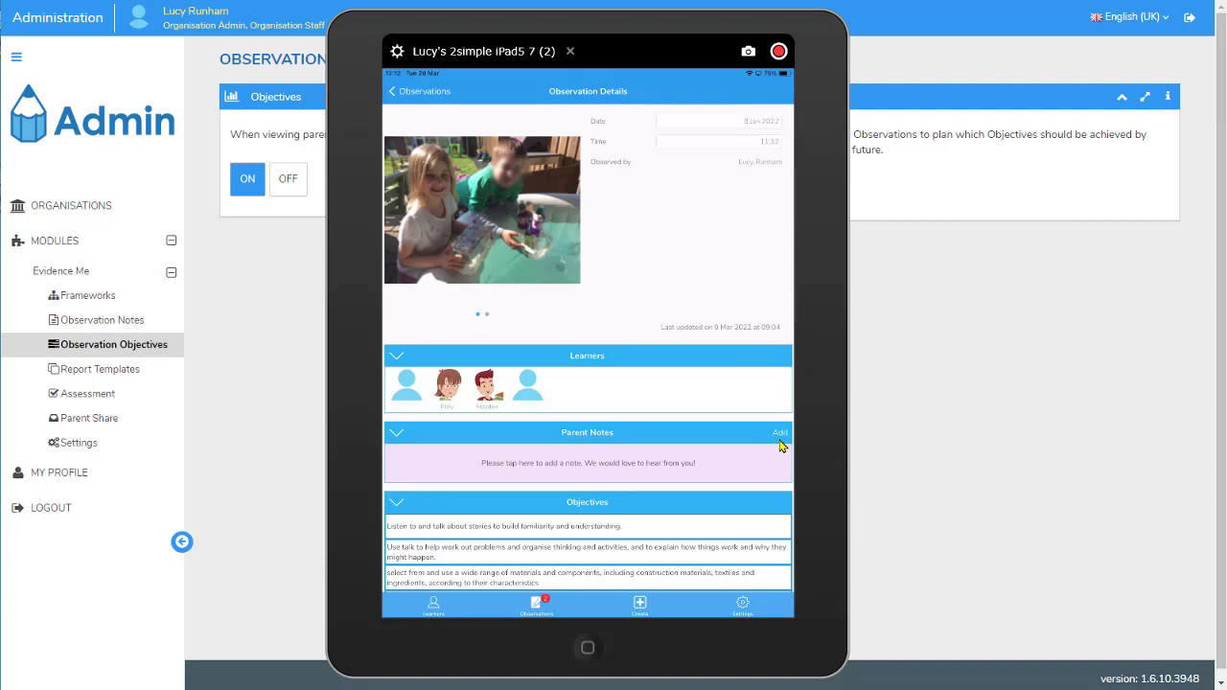
left_click_drag(451, 25, 783, 25)
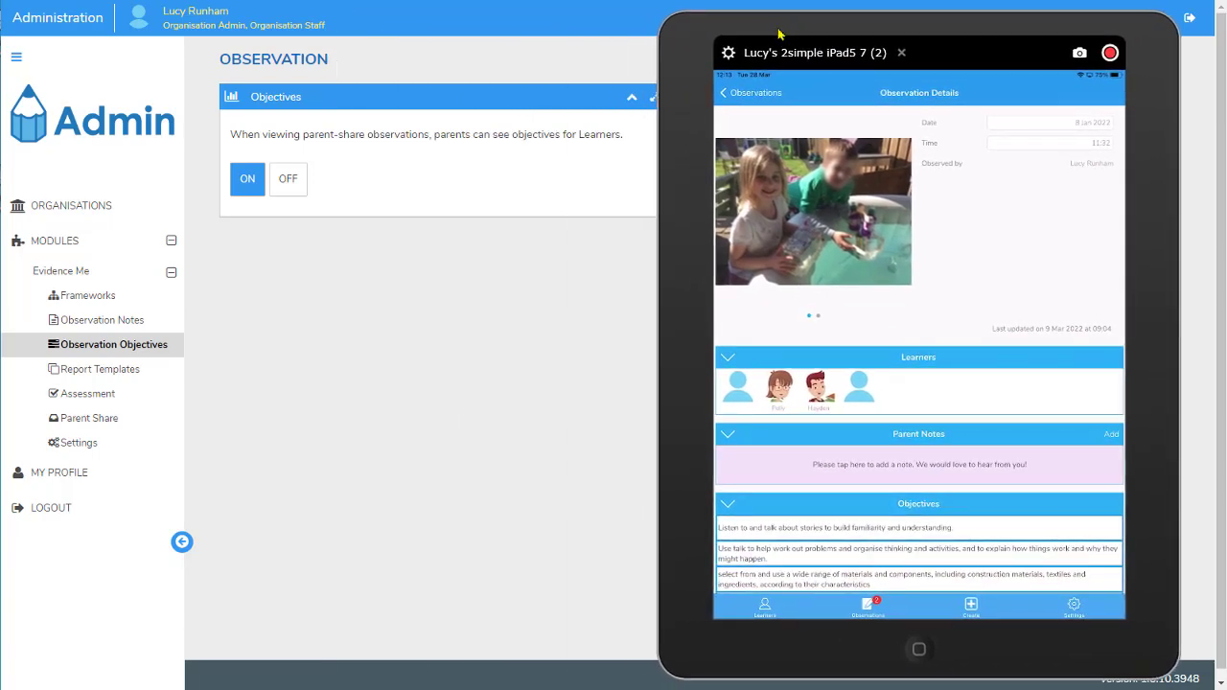
Step: Switch to the Evidence Me home dashboard and scroll through its Activity feed
left_click(17, 59)
left_click(36, 77)
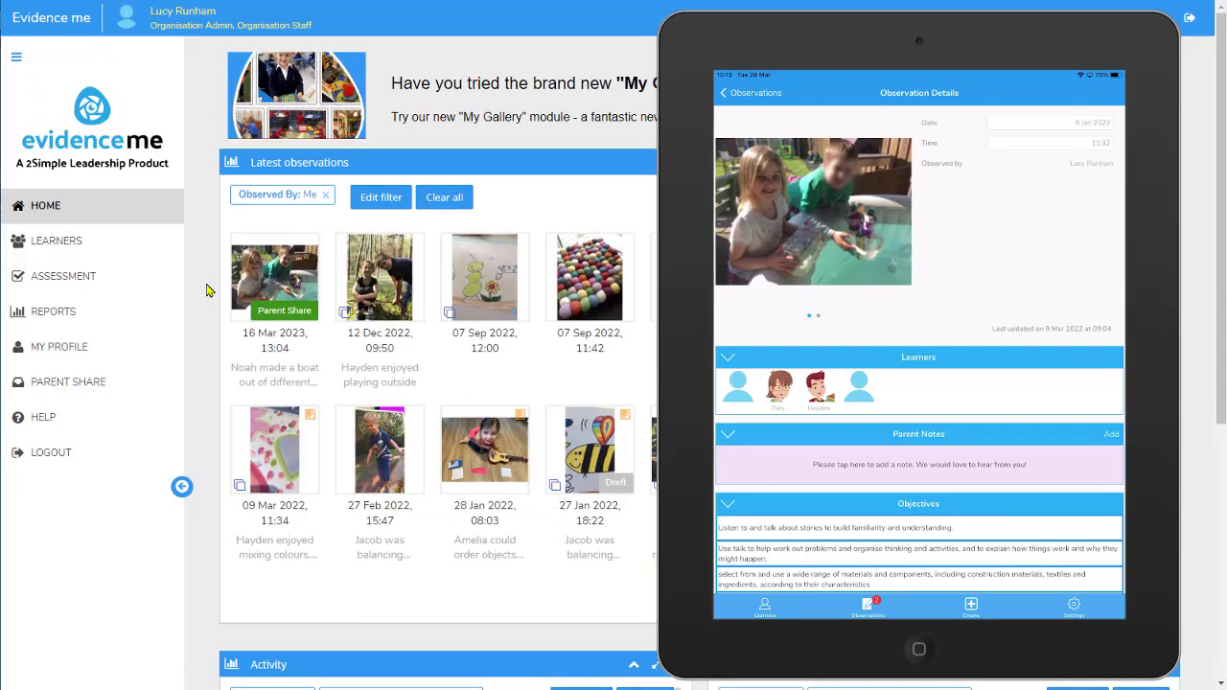
scroll(206, 289, "down", 4)
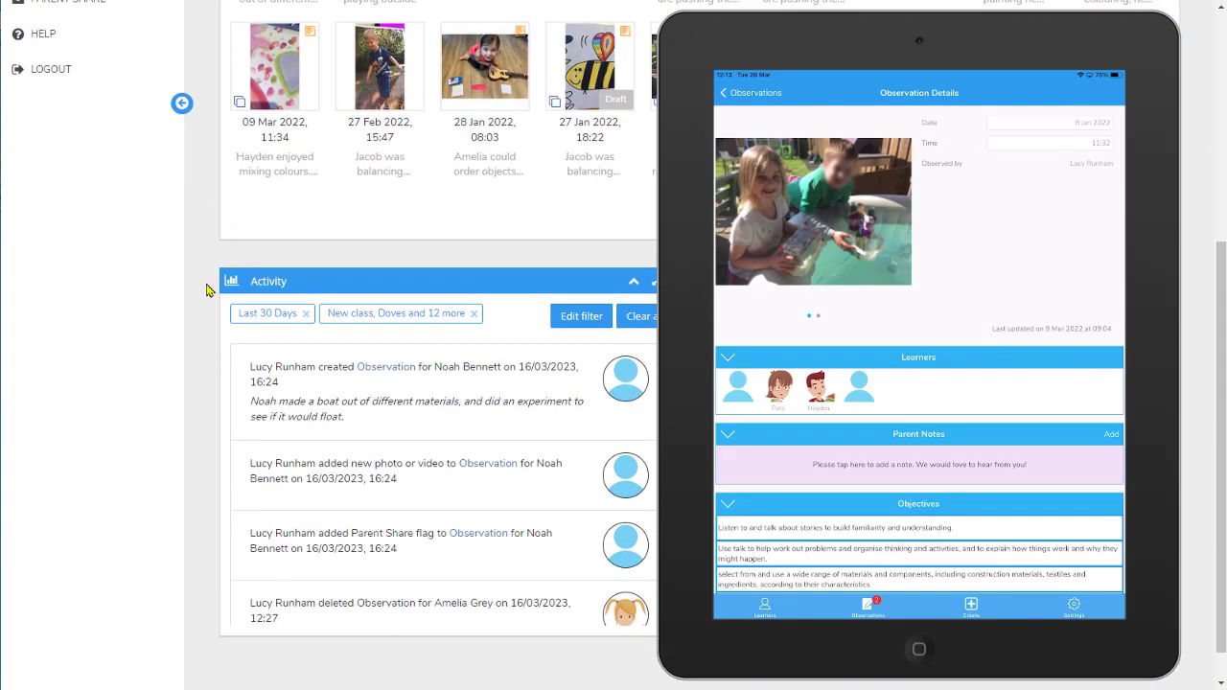
scroll(505, 509, "down", 5)
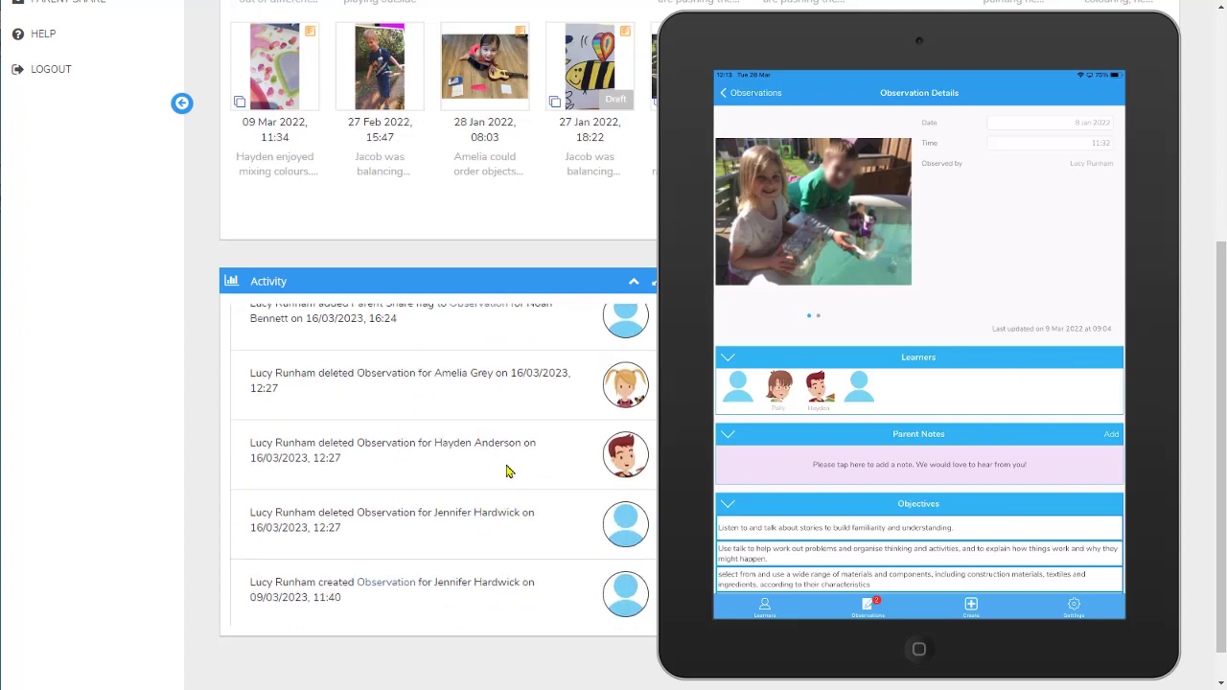
scroll(513, 475, "down", 5)
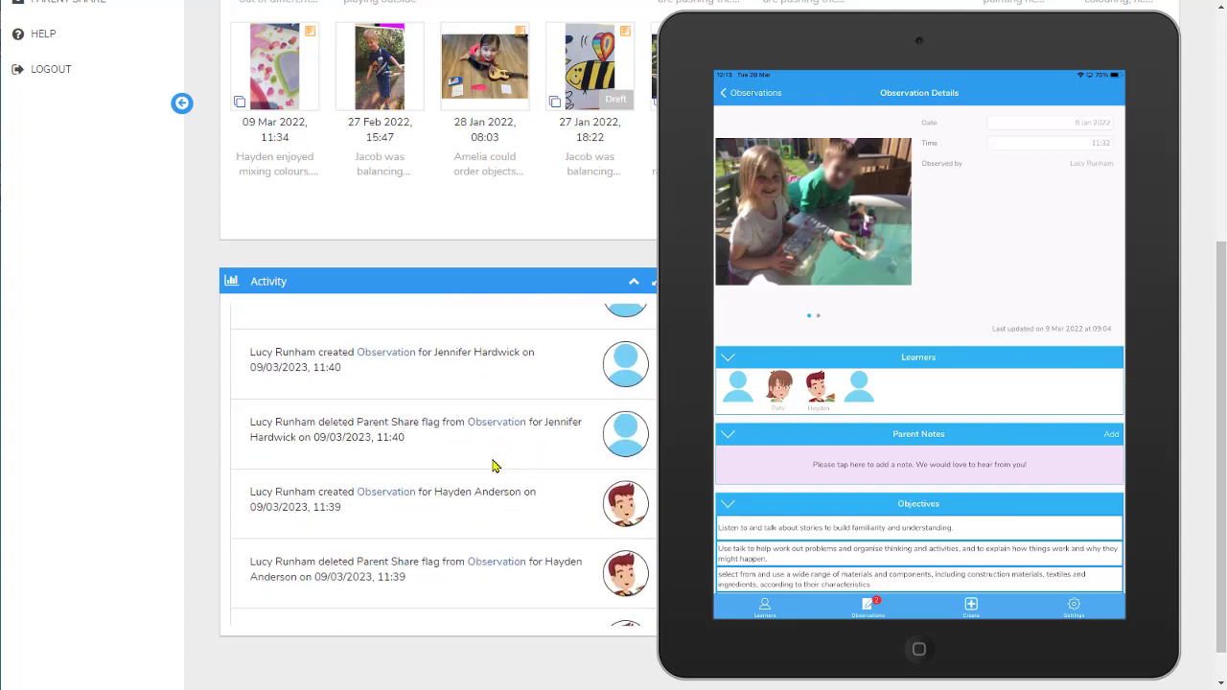
scroll(492, 466, "up", 4)
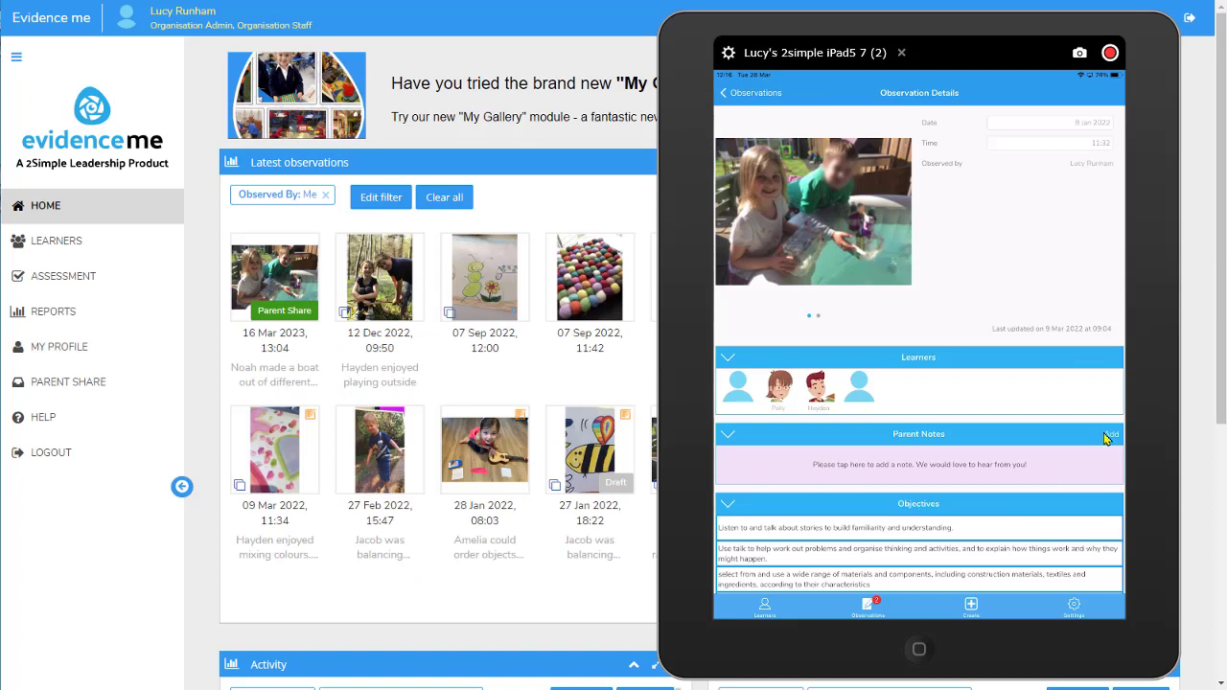
Step: Add the parent note 'Lovely!' to the observation and return to the Observations grid
left_click(1107, 439)
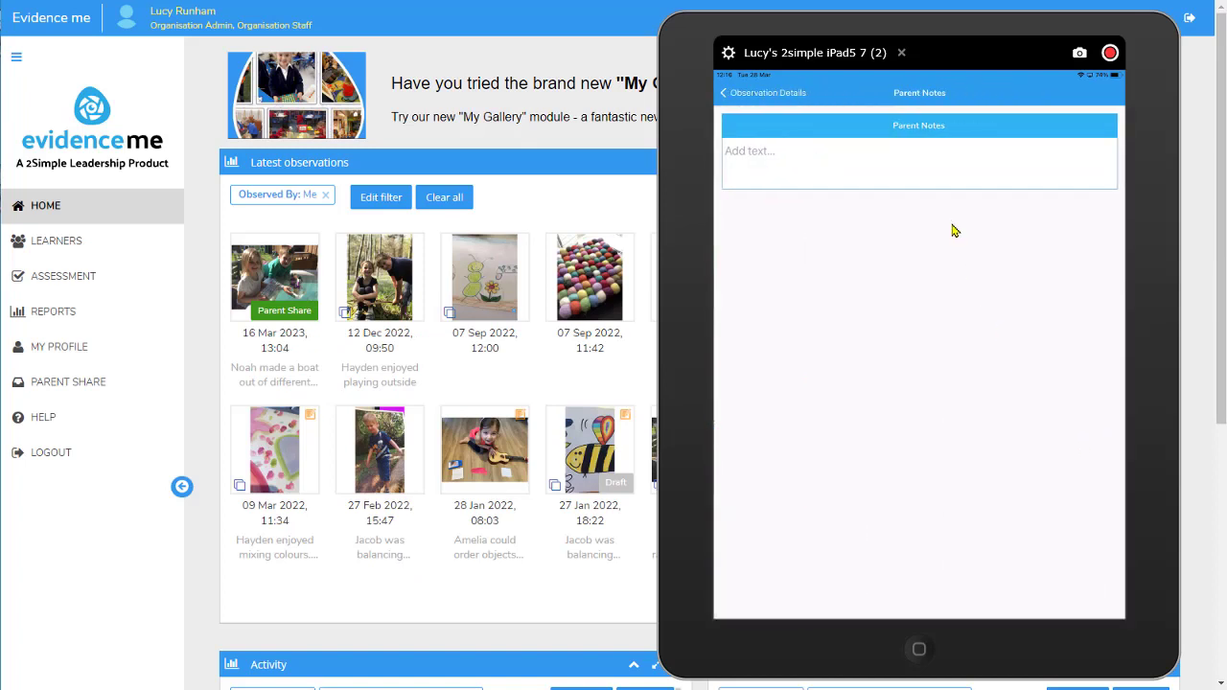
left_click(931, 170)
type("Lov")
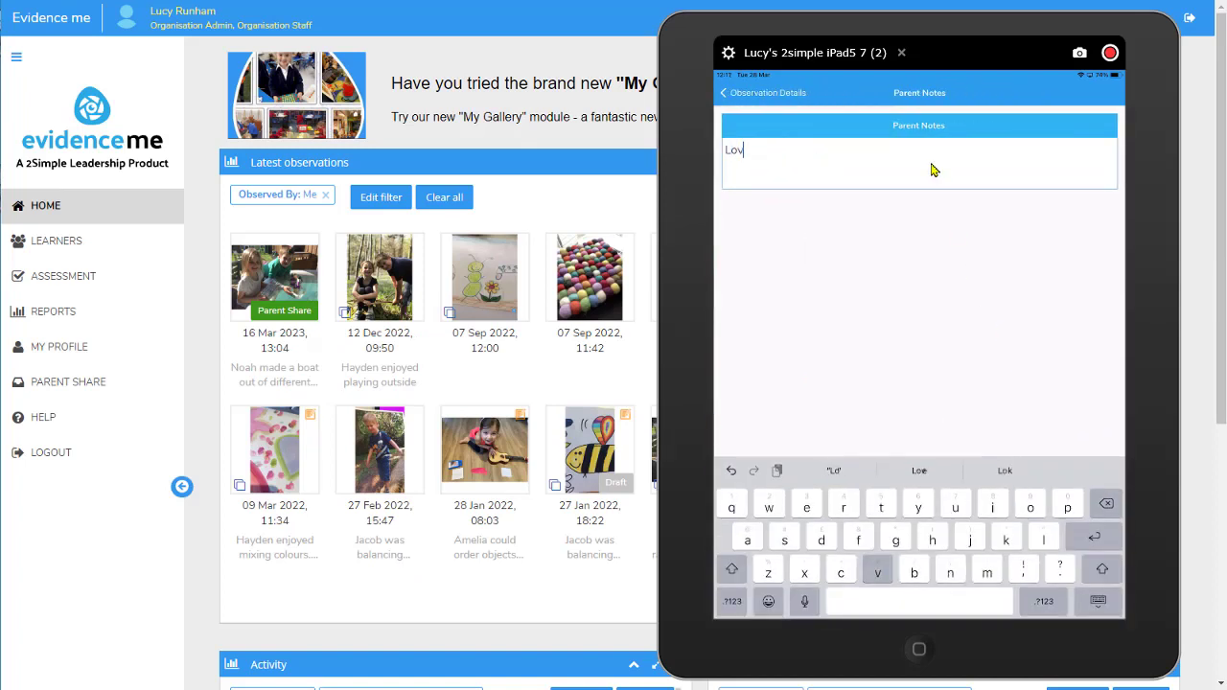
type("ely!")
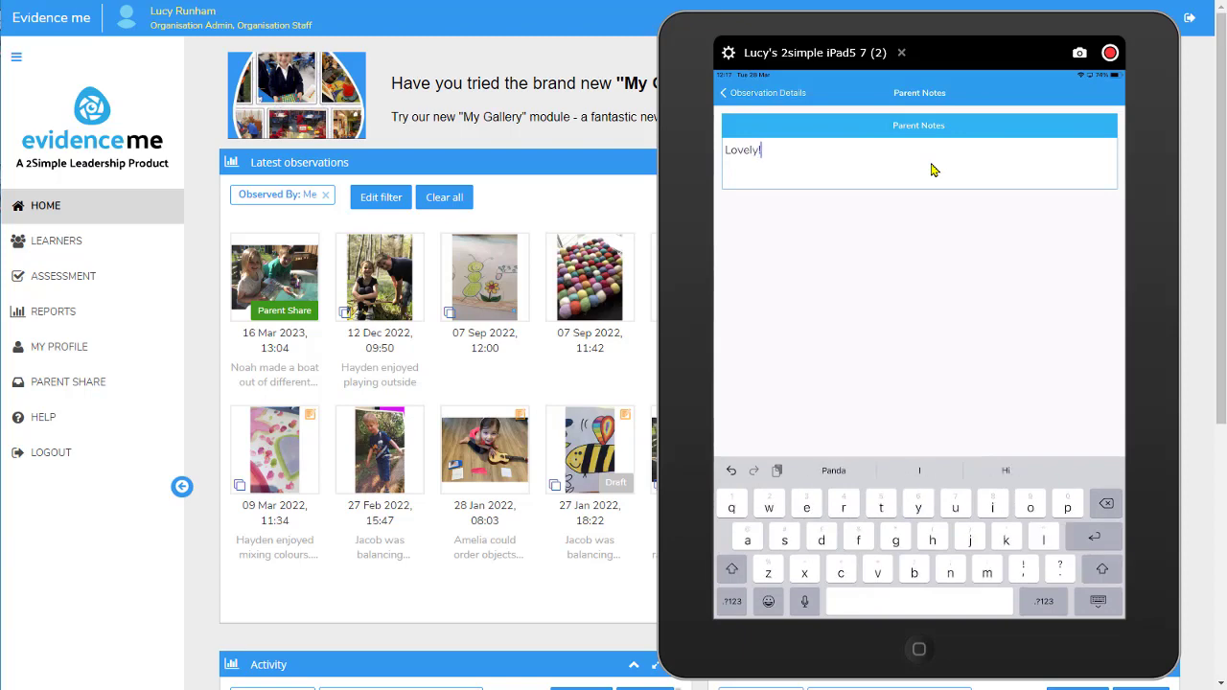
left_click(760, 93)
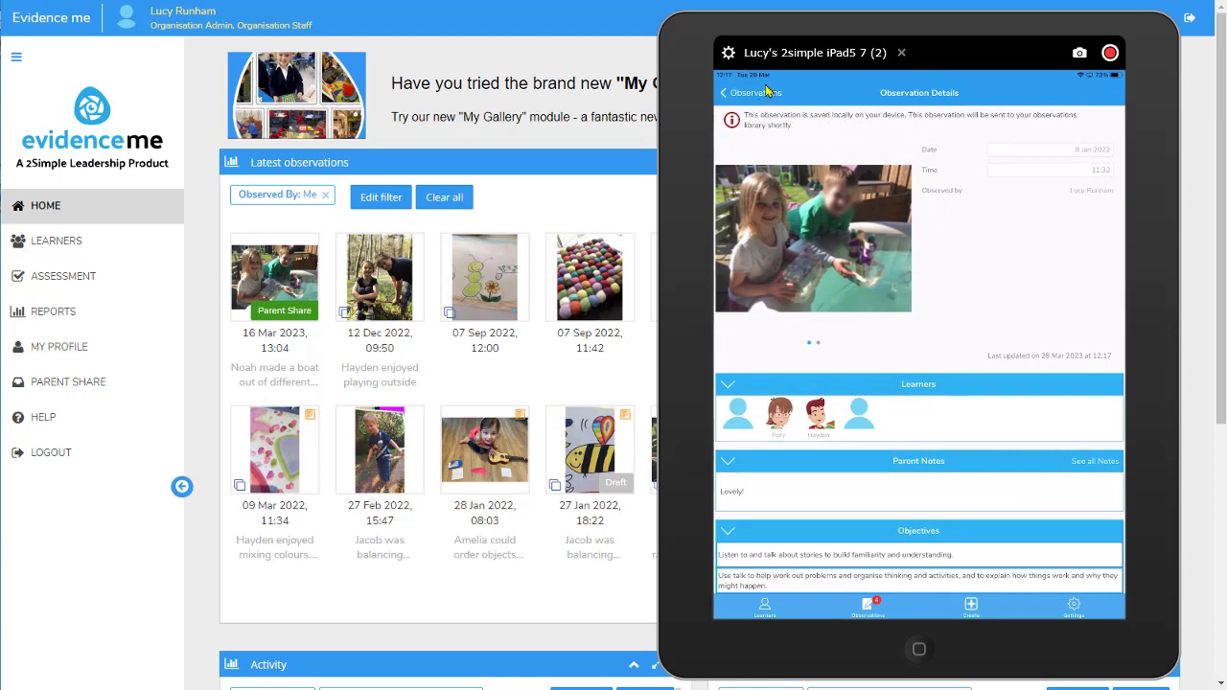
left_click_drag(752, 120, 836, 120)
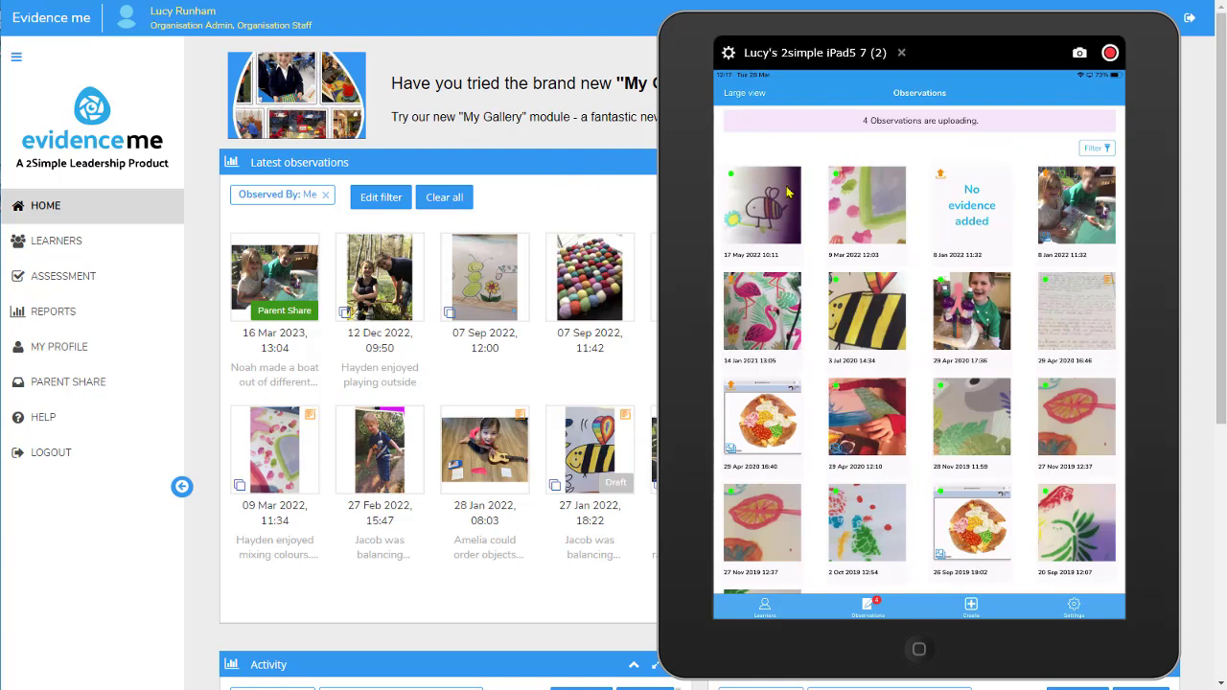
Step: Create a new observation and tag the first child as its learner
left_click(970, 609)
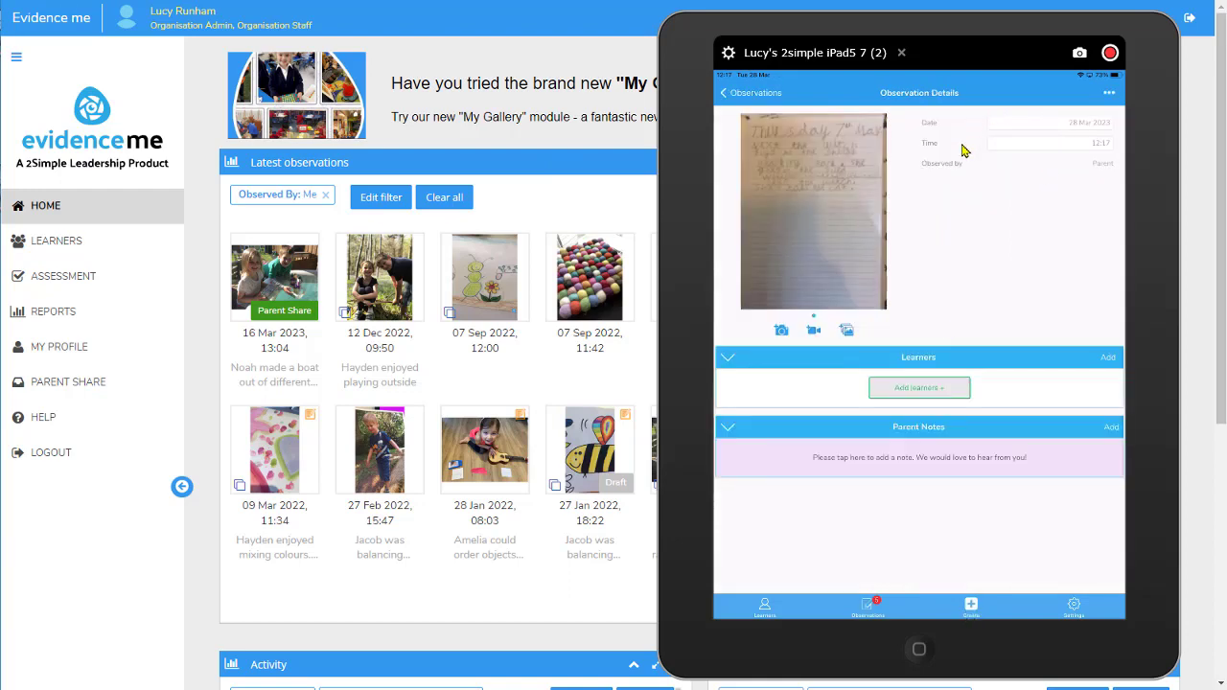
left_click(938, 388)
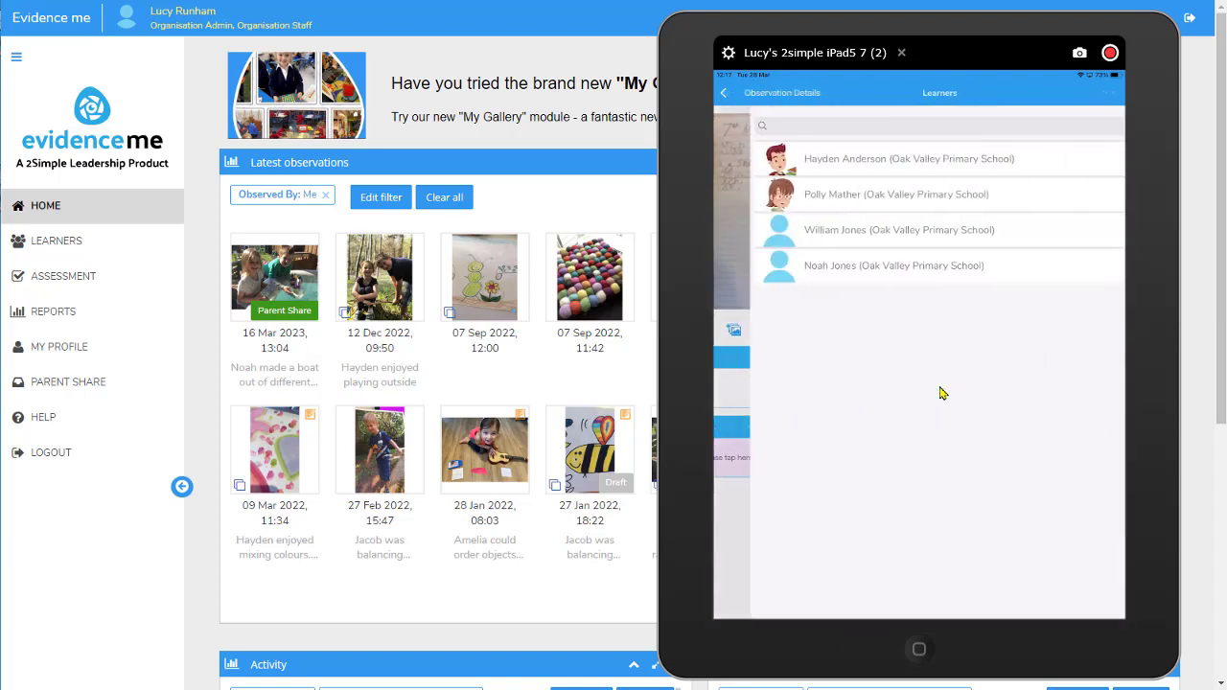
left_click(952, 169)
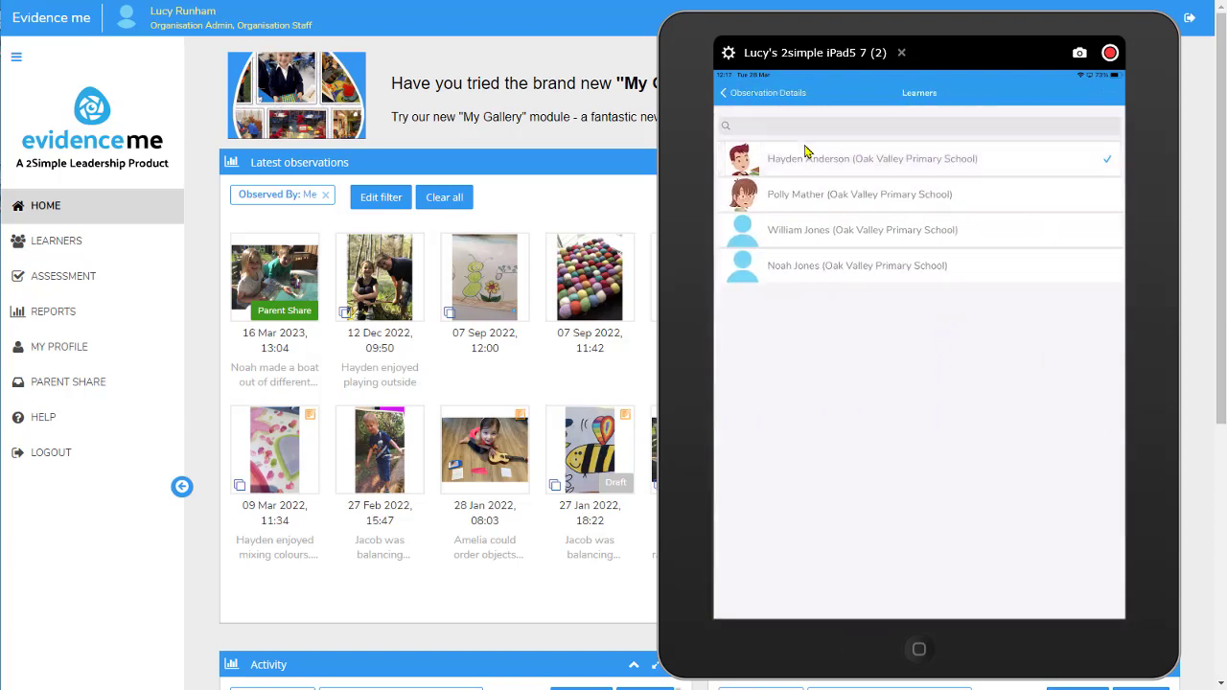
left_click(756, 94)
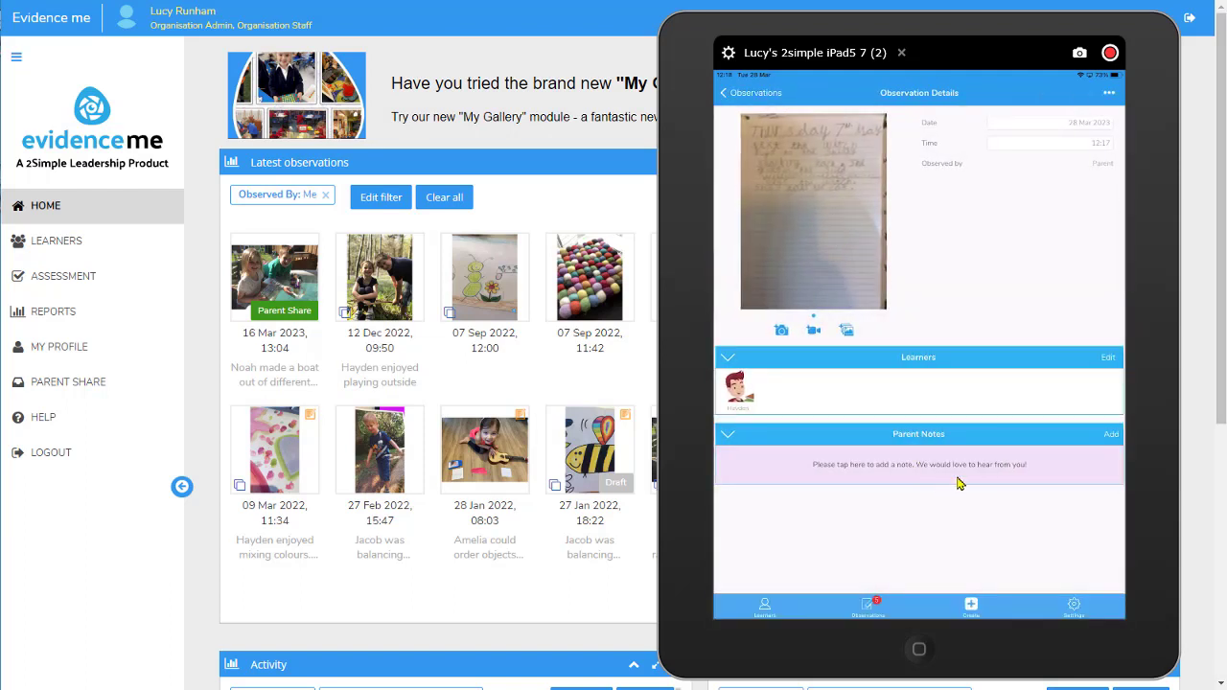
Step: Add a parent note praising the child's writing and return to Observations
left_click(952, 468)
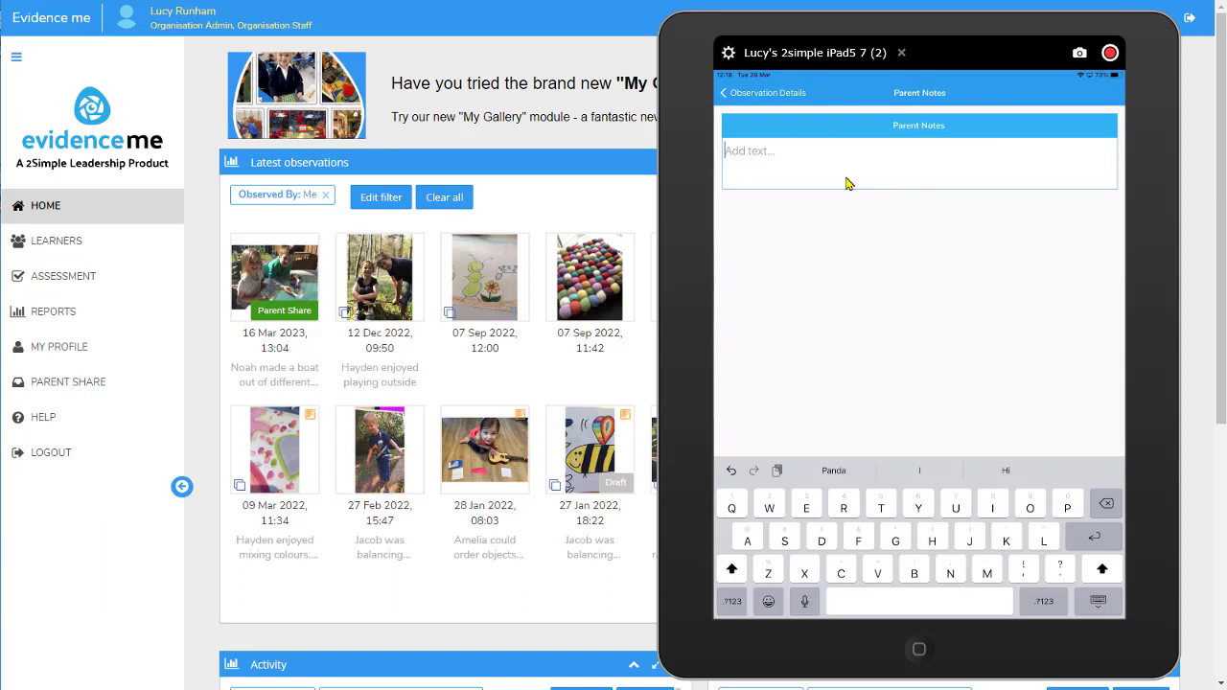
type("Some great writing by Hayden")
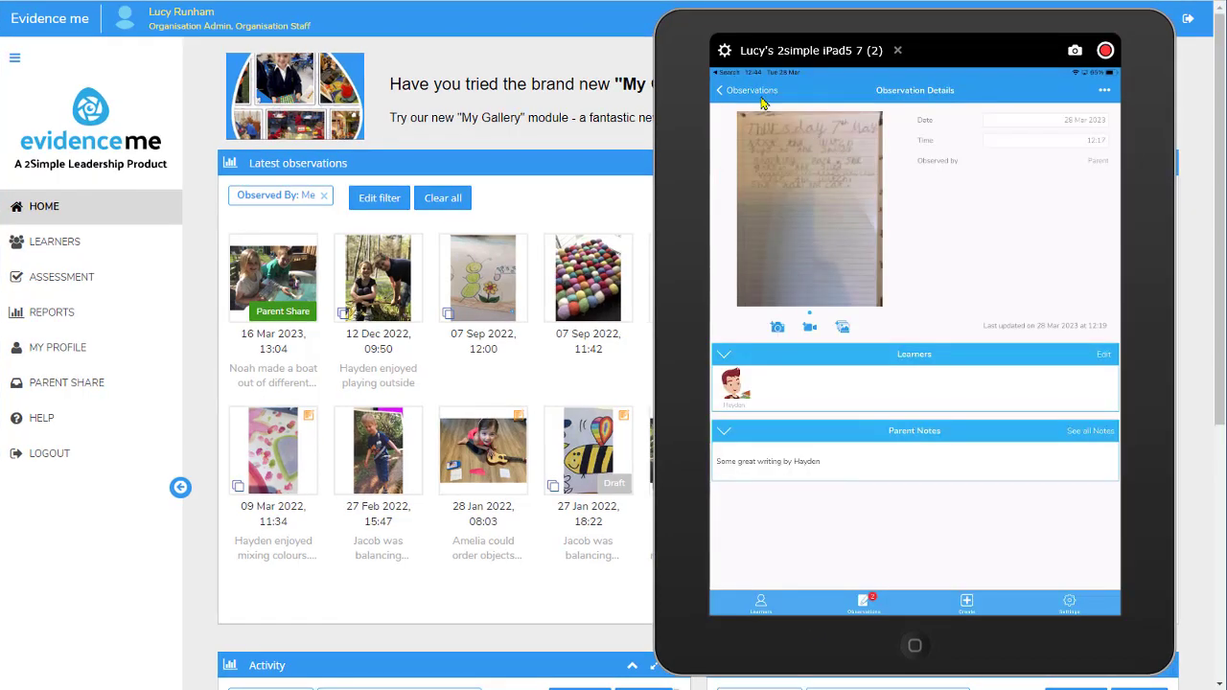
left_click(756, 93)
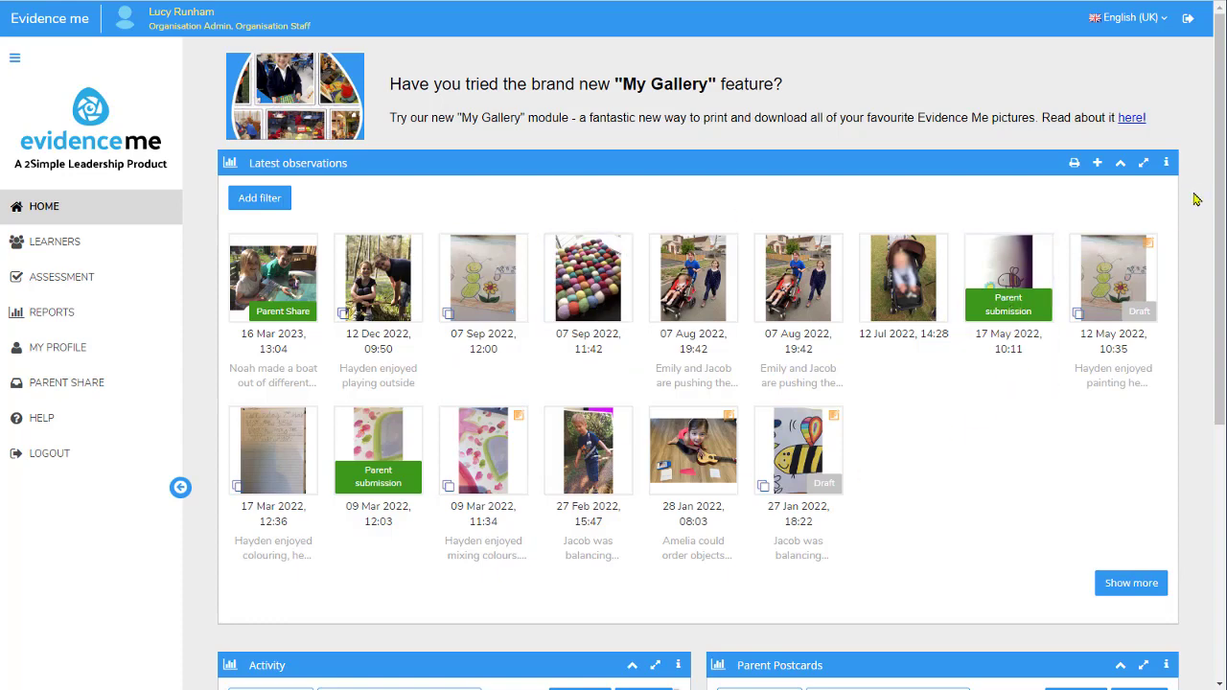
left_click_drag(1217, 161, 1186, 431)
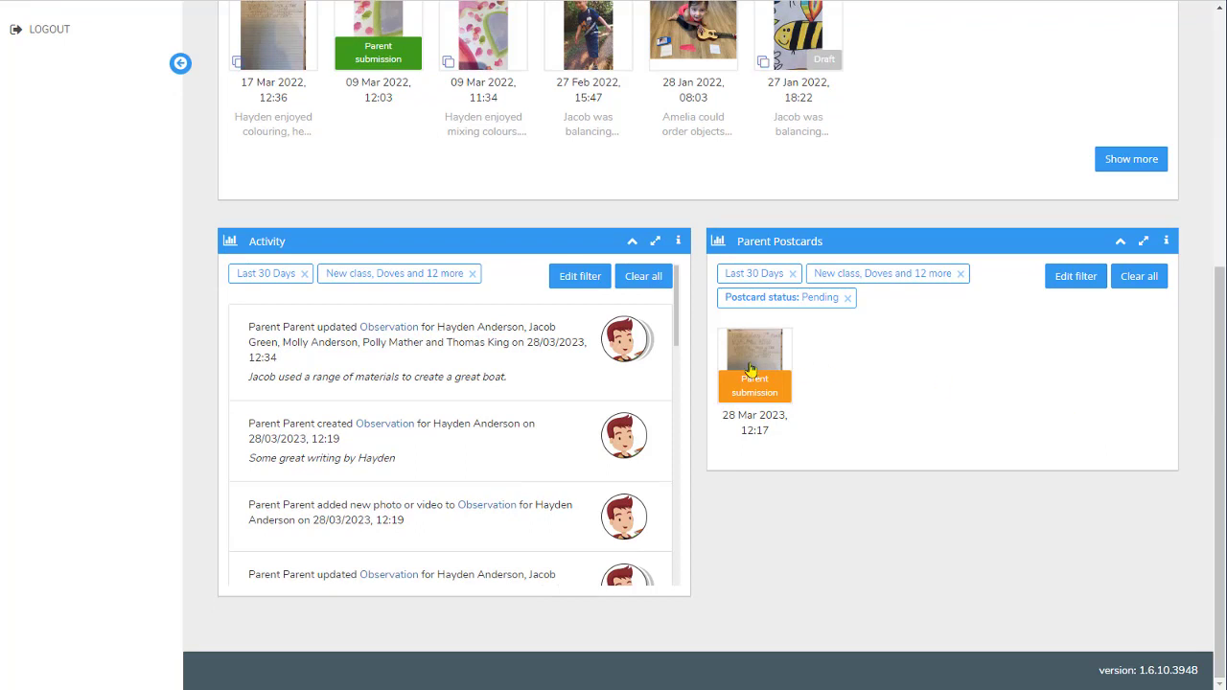
left_click(392, 330)
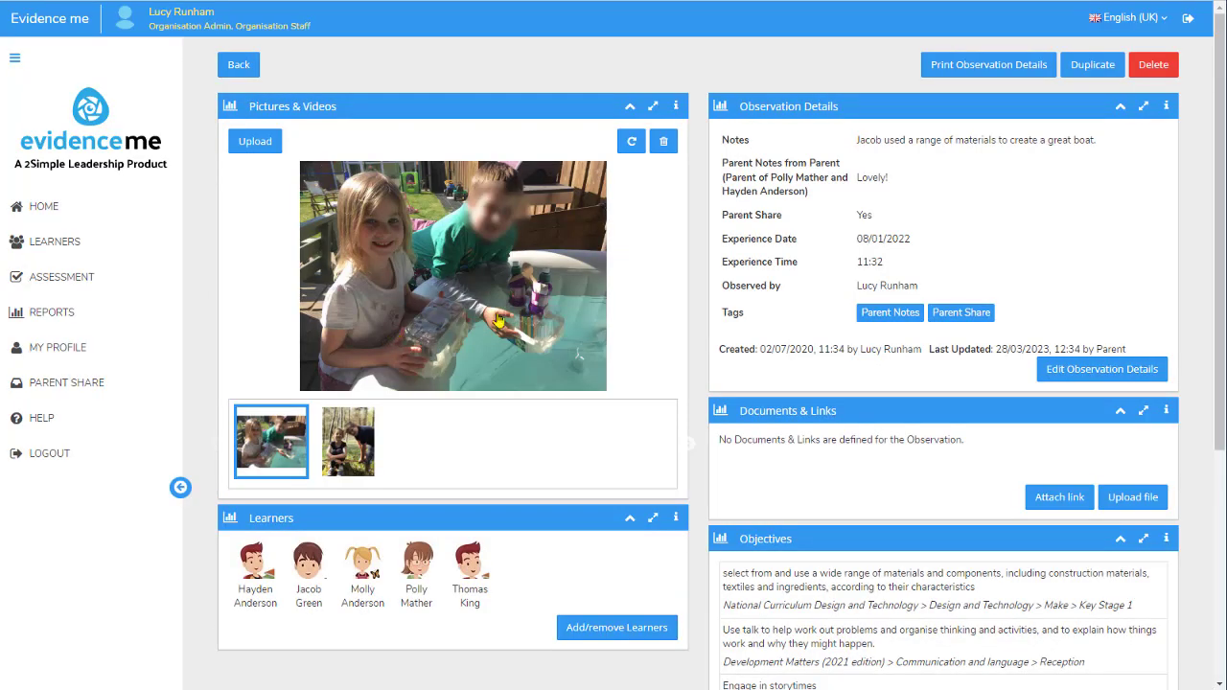
left_click_drag(724, 165, 907, 191)
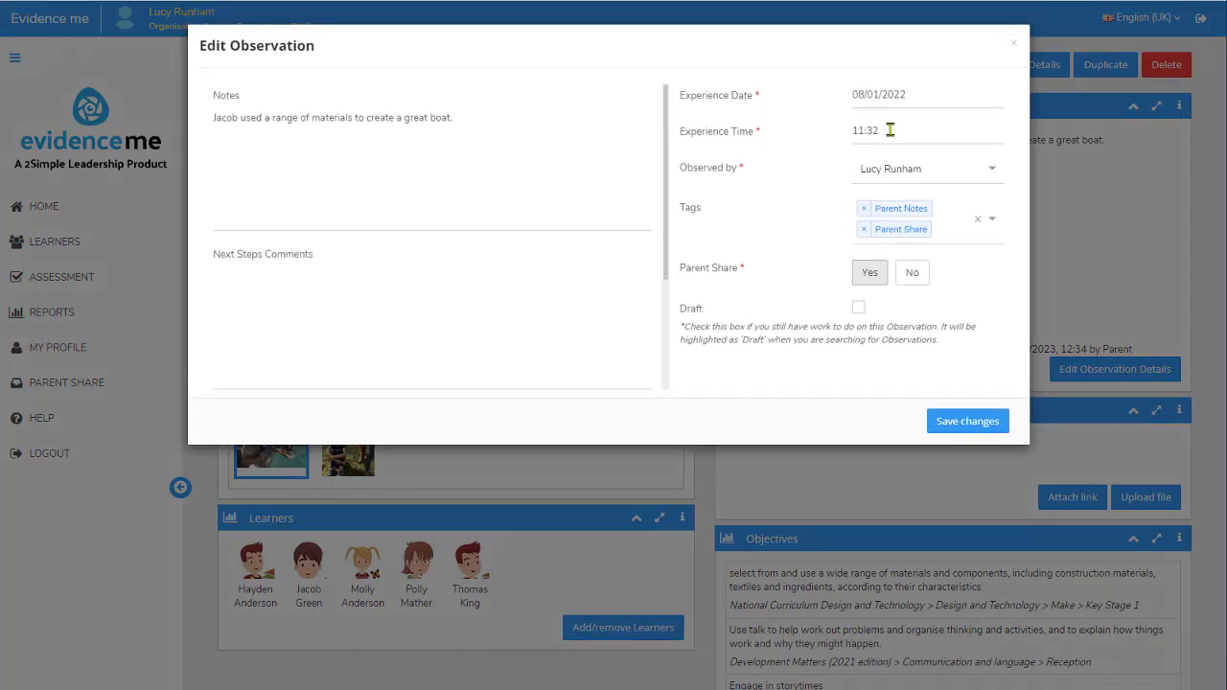
left_click(1013, 43)
left_click(239, 64)
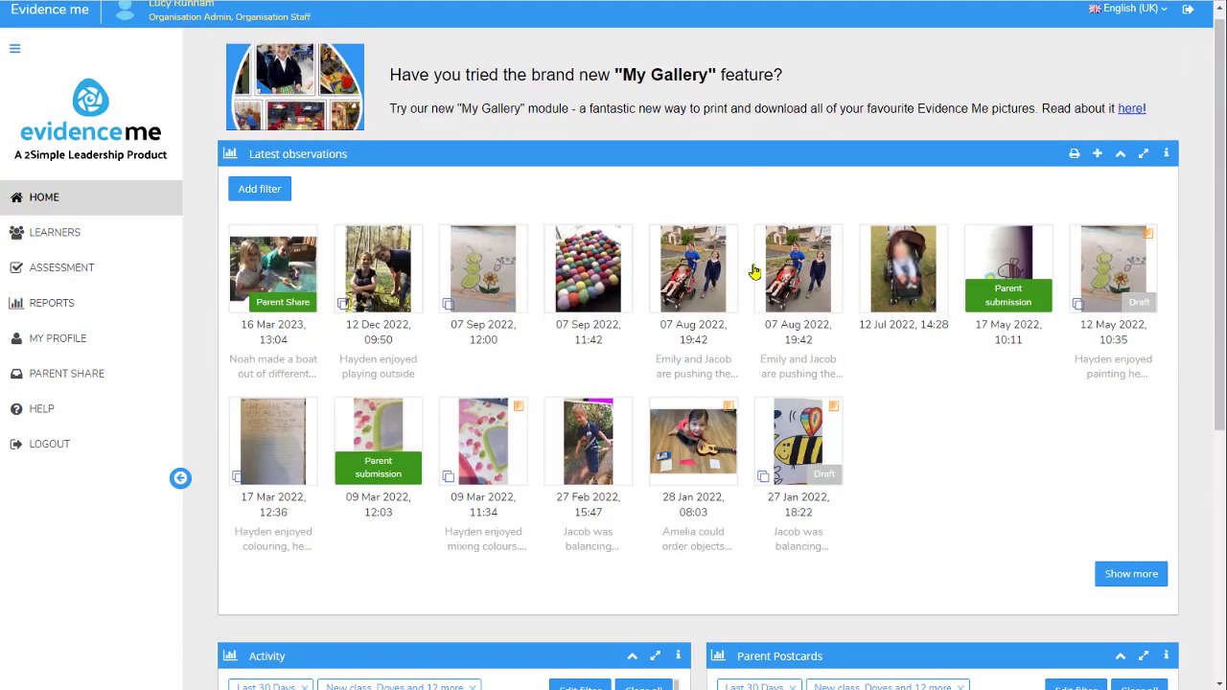
Step: Approve the pending Parent Postcard submission and return to the Home dashboard
scroll(729, 422, "down", 5)
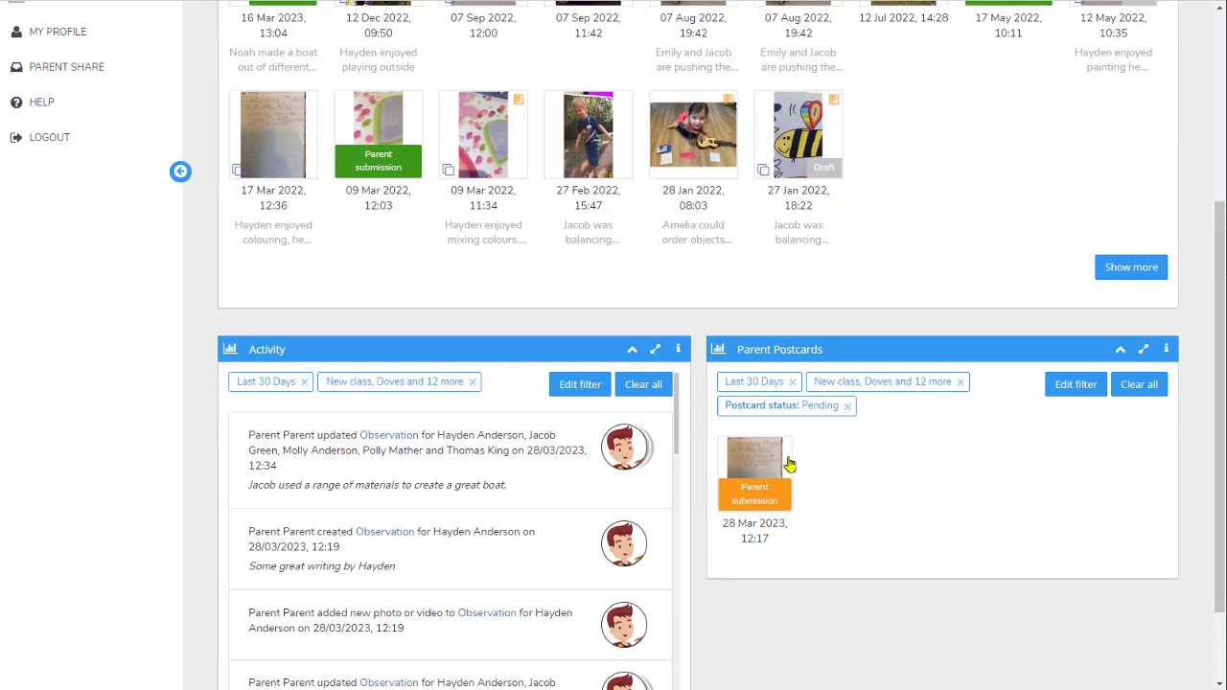
left_click(759, 517)
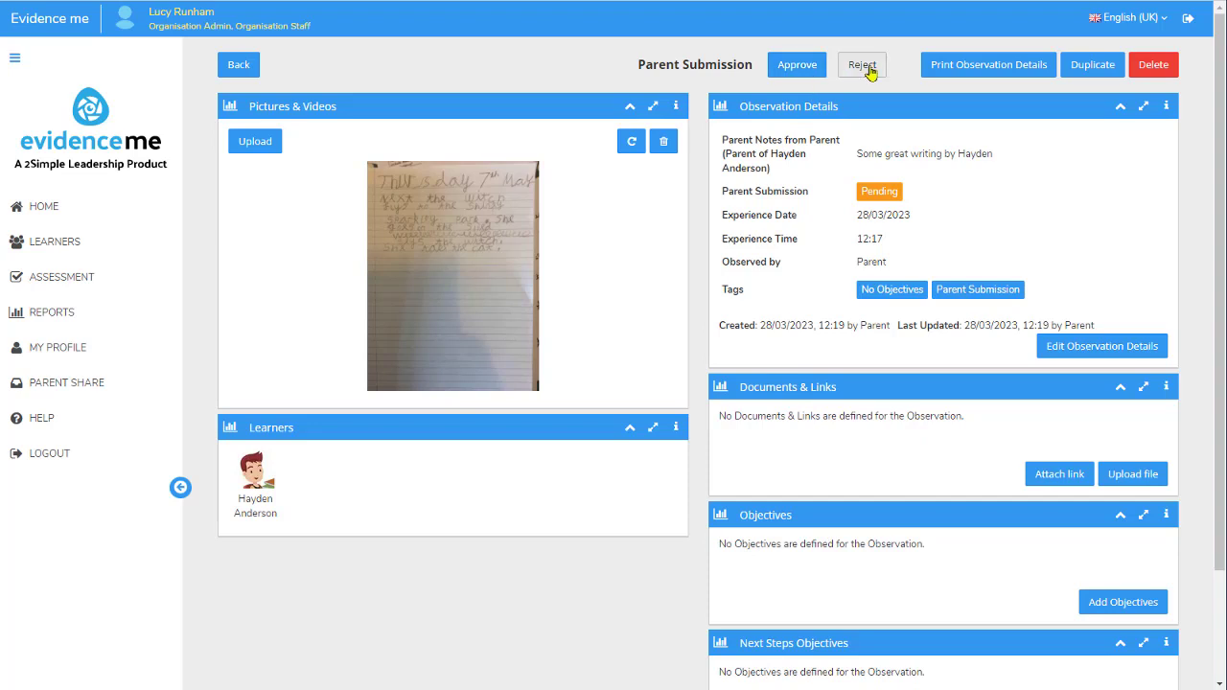
left_click(803, 72)
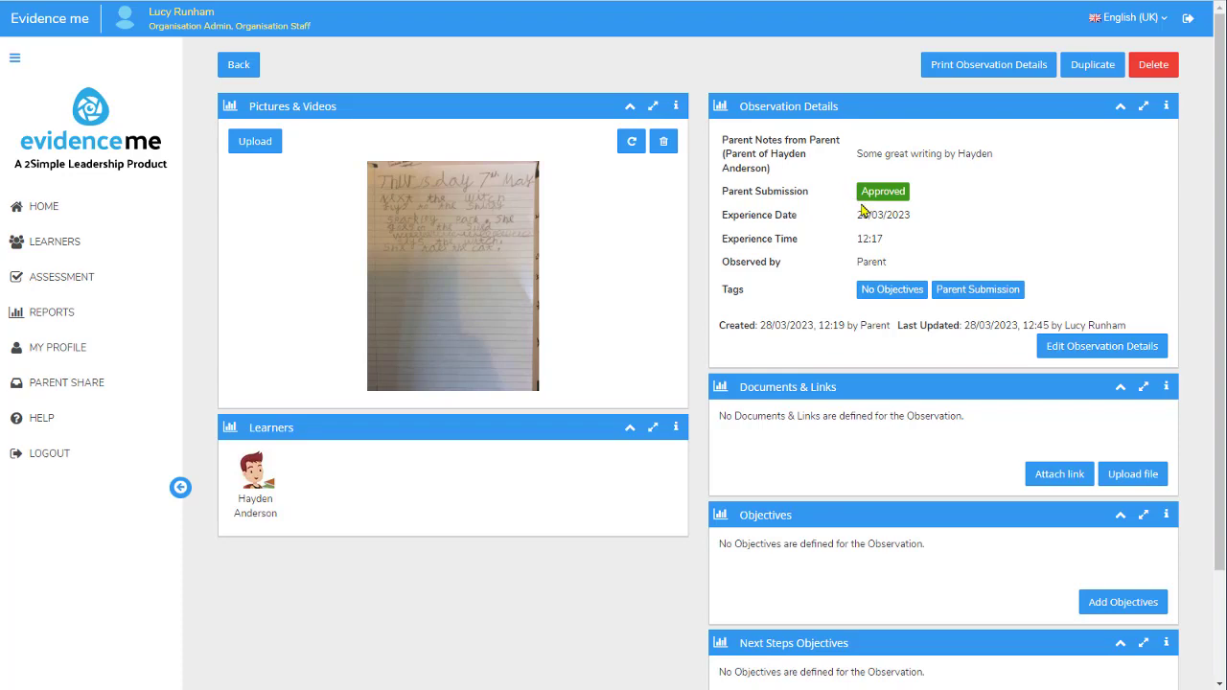
left_click(240, 69)
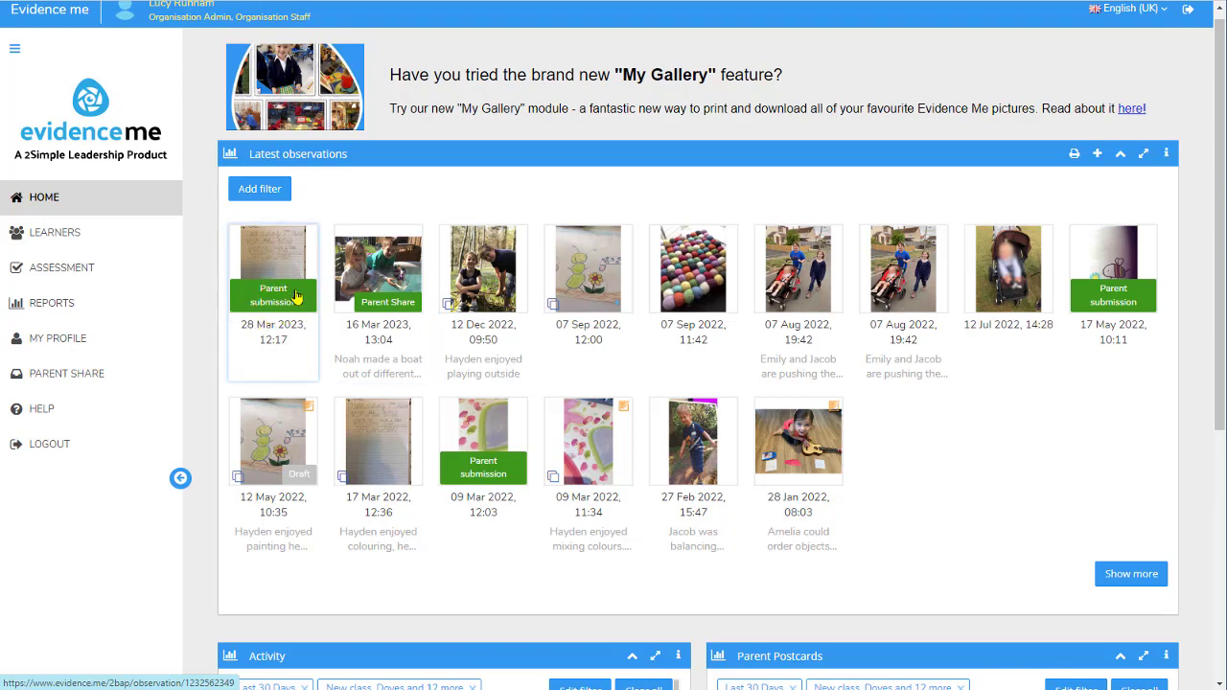
Step: Open the Learner Observation Report setup from the Reports list
left_click(157, 308)
scroll(671, 384, "down", 3)
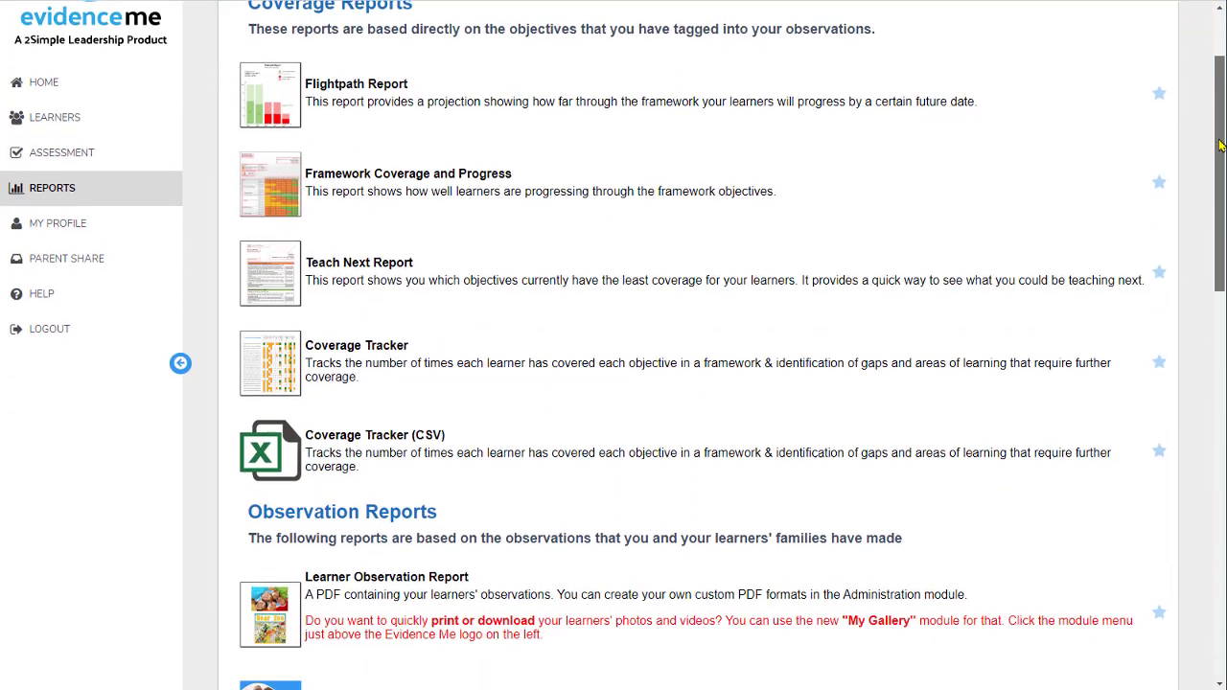
left_click_drag(1221, 211, 1220, 297)
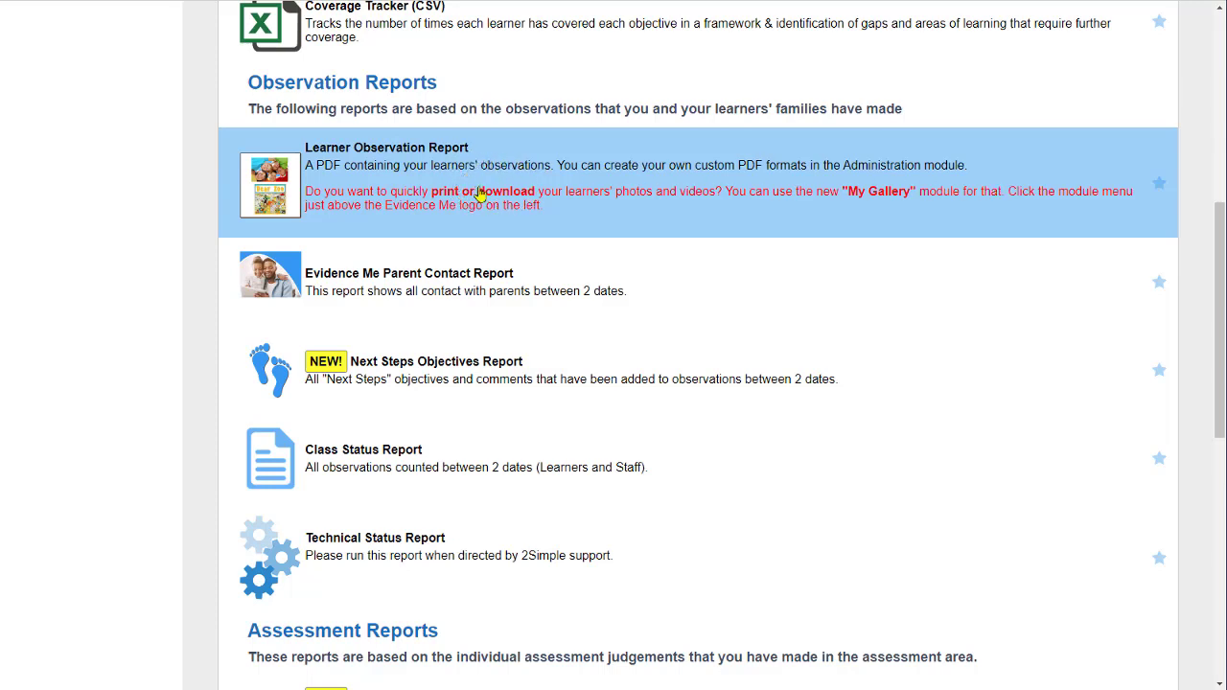
left_click(518, 179)
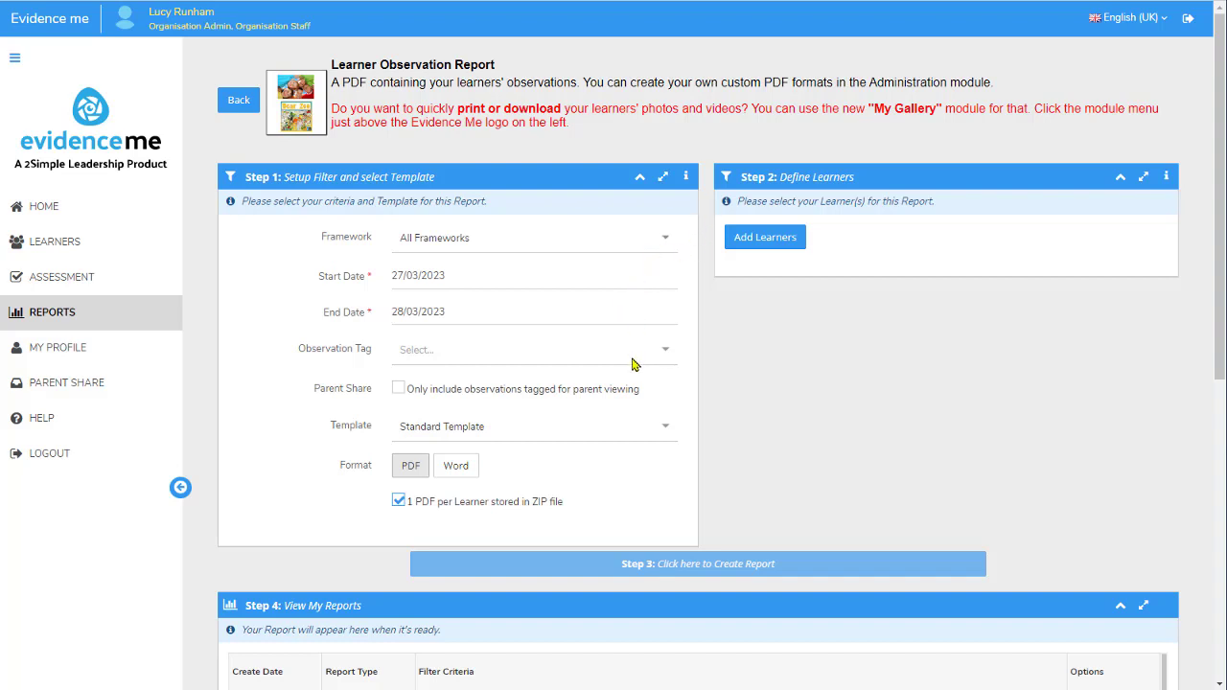
Step: Restrict the report to Parent Share observations and open the latest report as a PDF
left_click(397, 390)
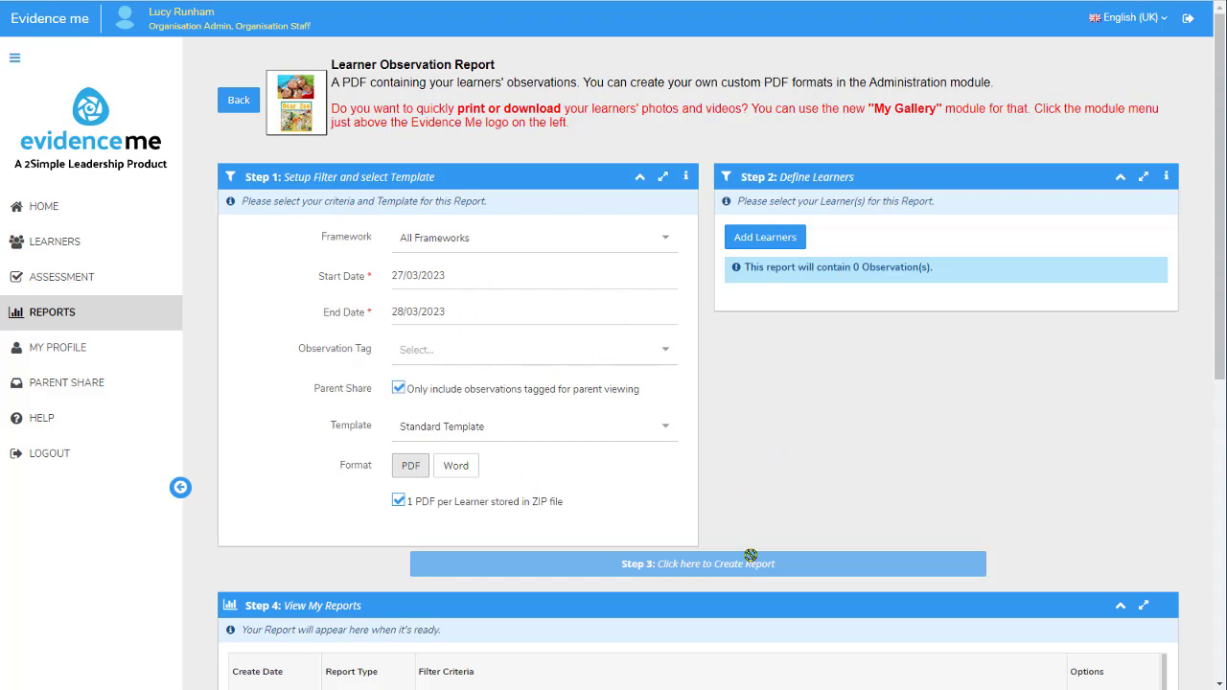
scroll(801, 571, "down", 3)
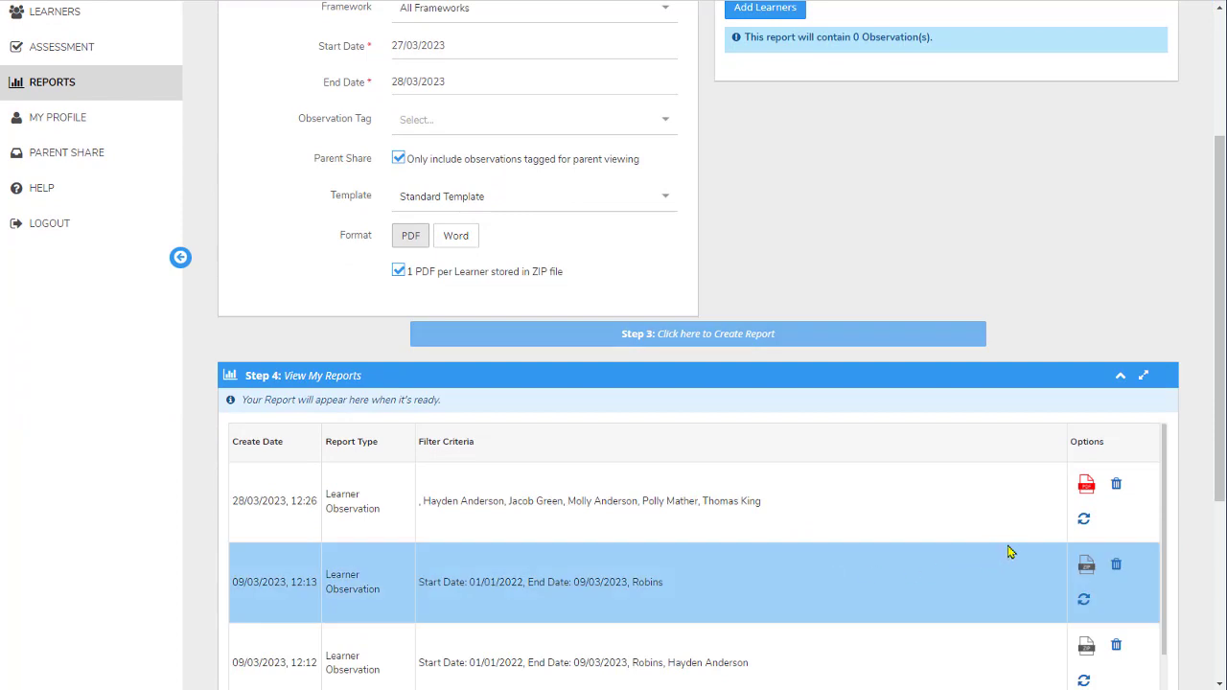
left_click(1087, 487)
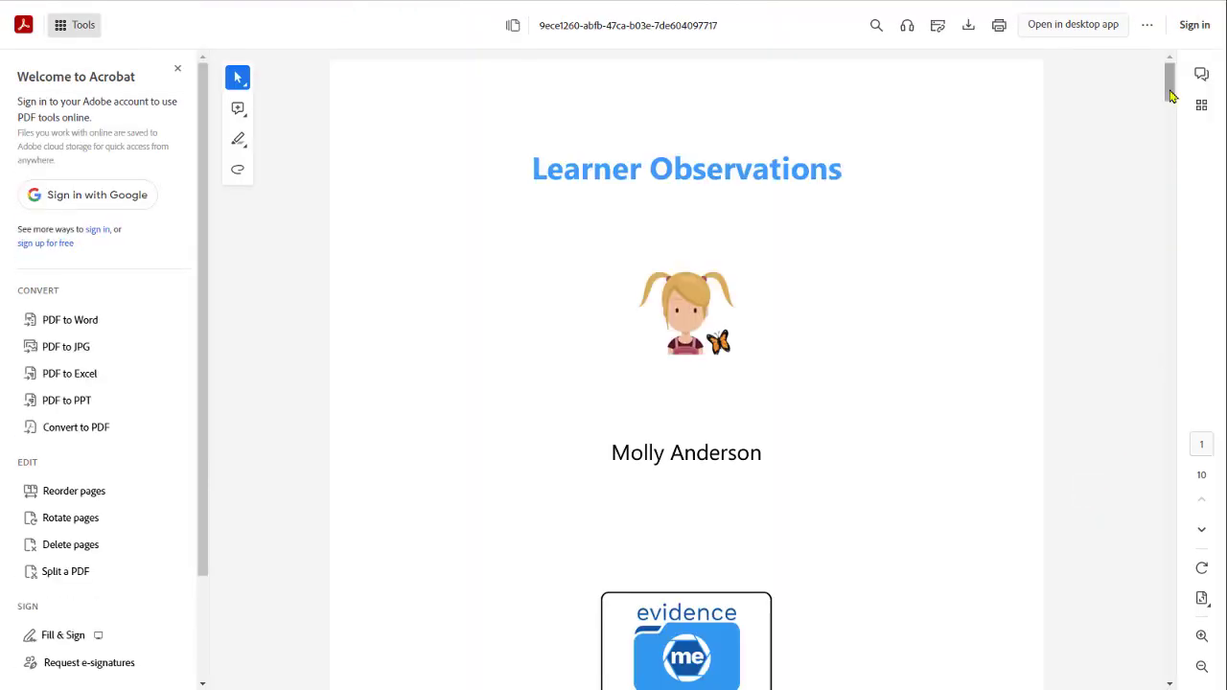
Step: Scroll the Learner Observations report down to the 08 January 22 observation page
left_click_drag(1171, 91, 1176, 168)
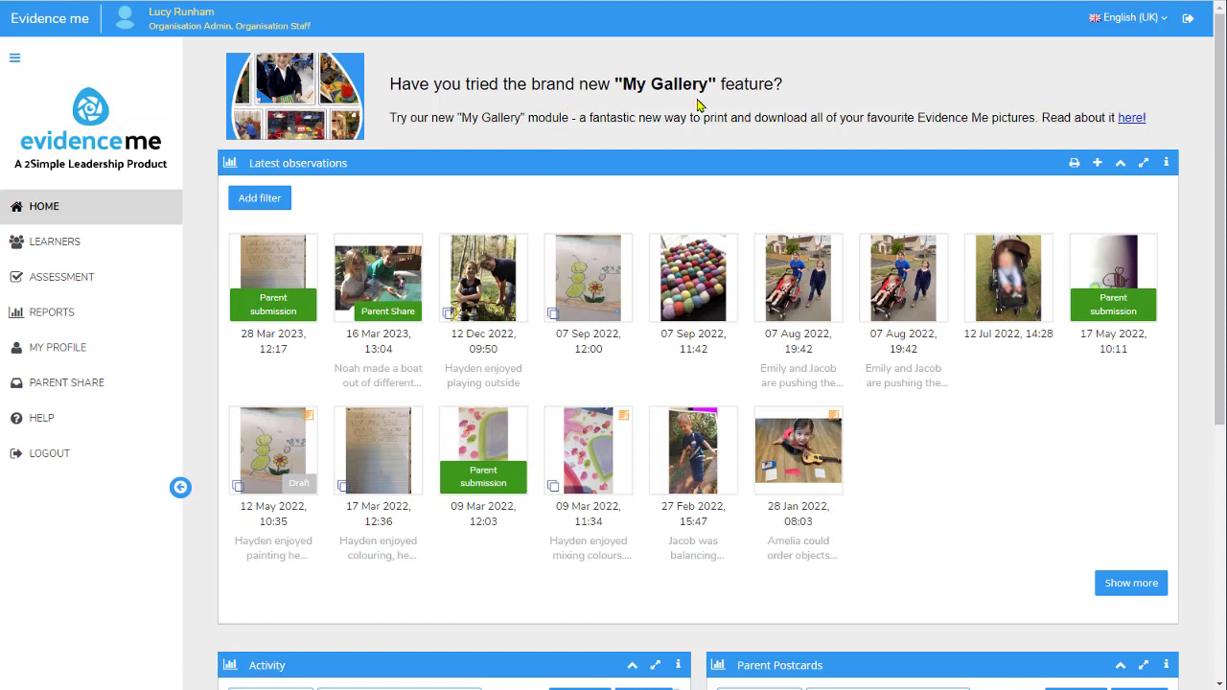
Step: Open My Gallery showing the Robins - All class photos
left_click(17, 59)
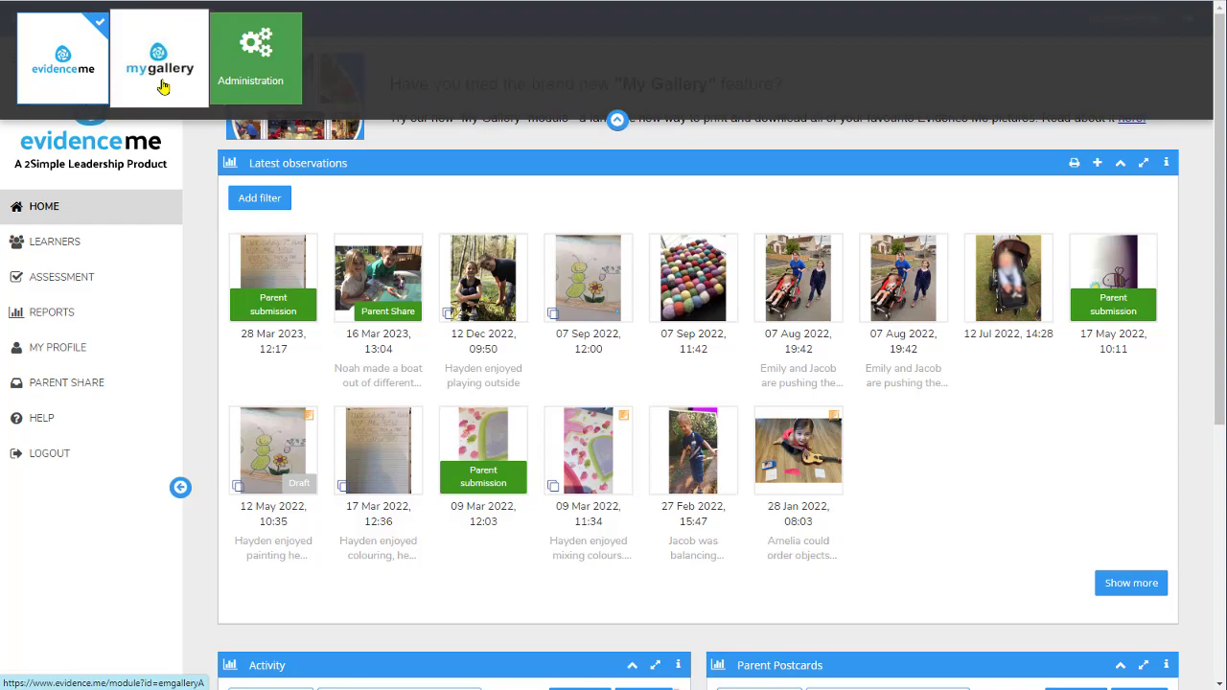
left_click(161, 84)
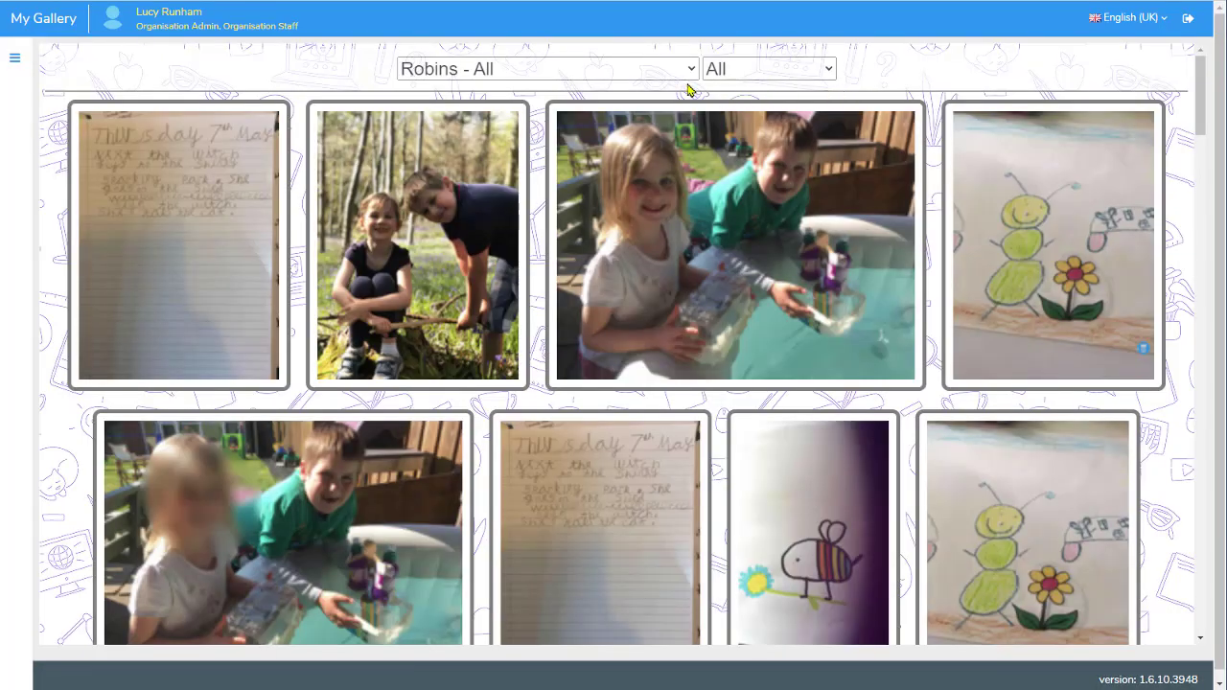
left_click(686, 75)
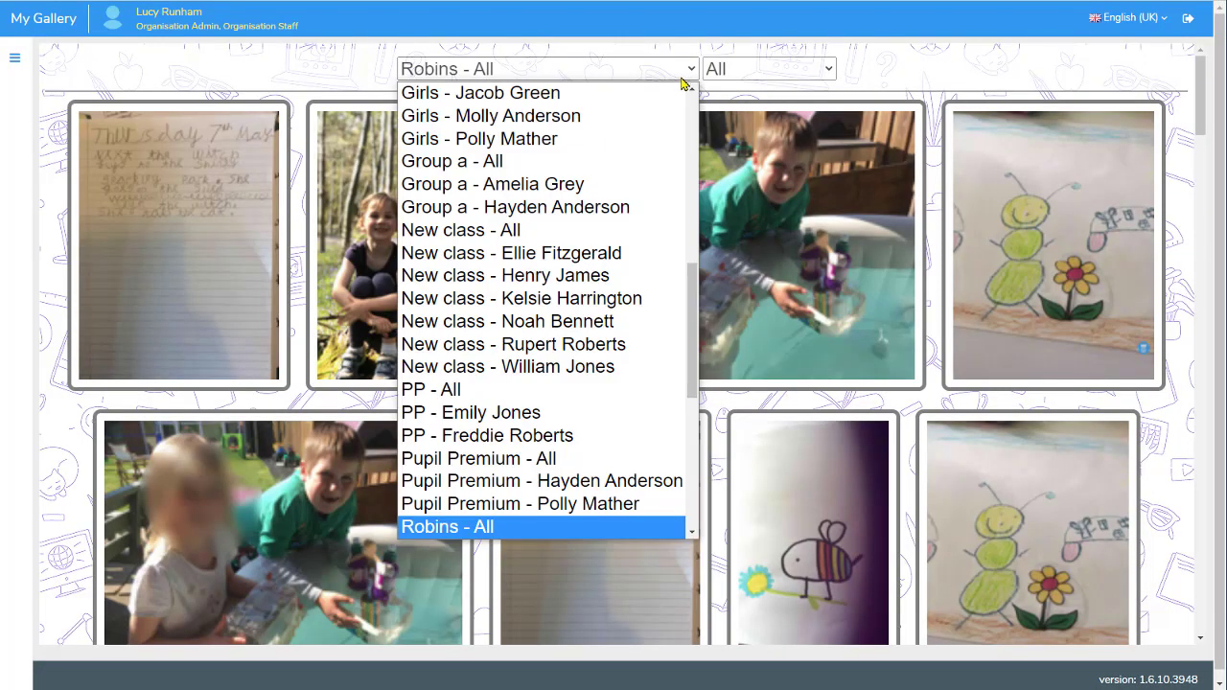
left_click(888, 92)
left_click_drag(1202, 93, 1178, 99)
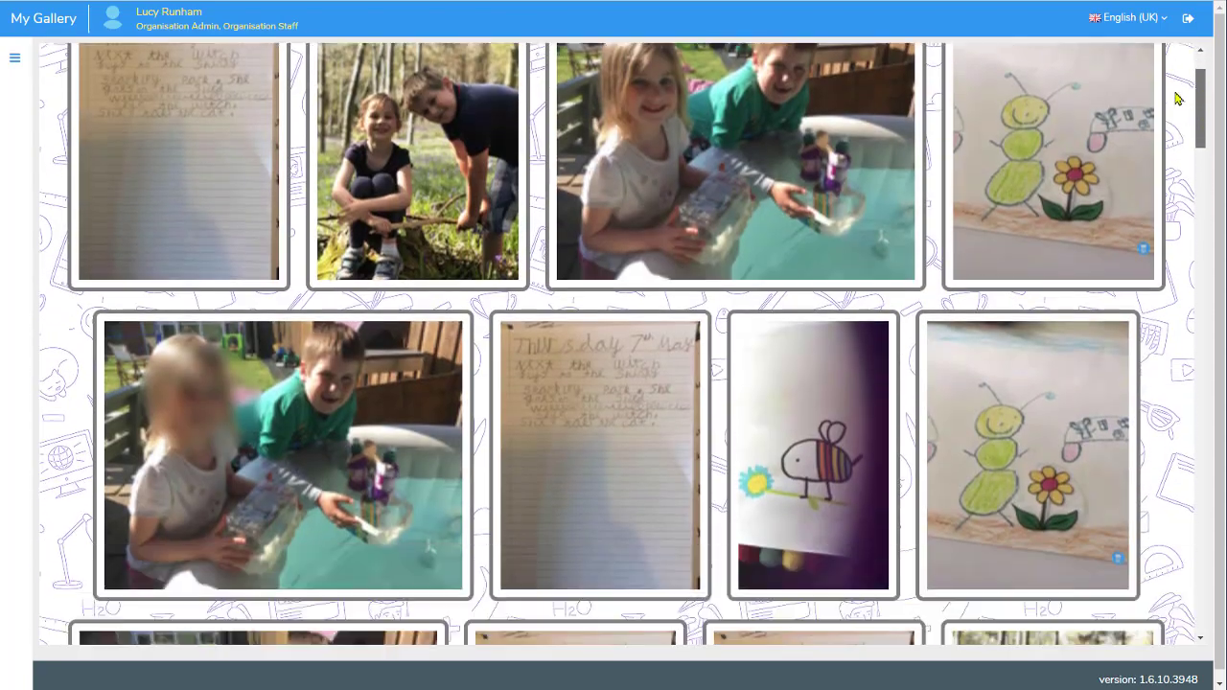
Step: Print the woodland, boat-building and bug-drawing photos, then start a slideshow of them
left_click(469, 213)
left_click(878, 182)
left_click(978, 176)
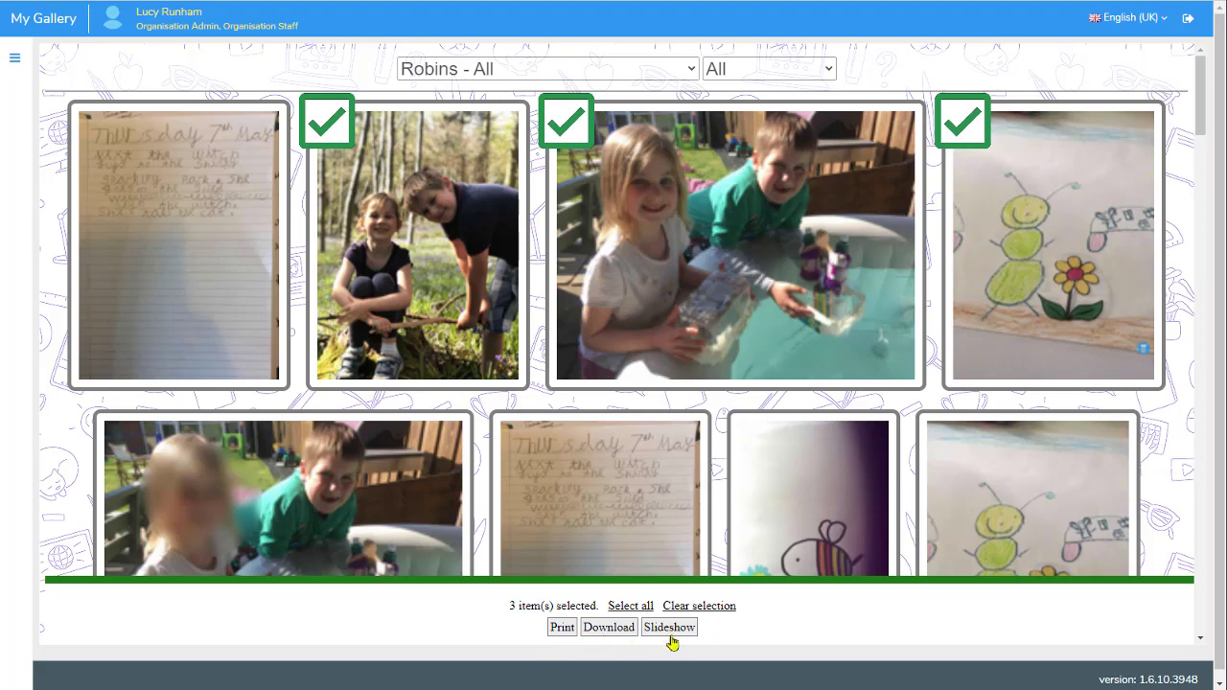
left_click(562, 627)
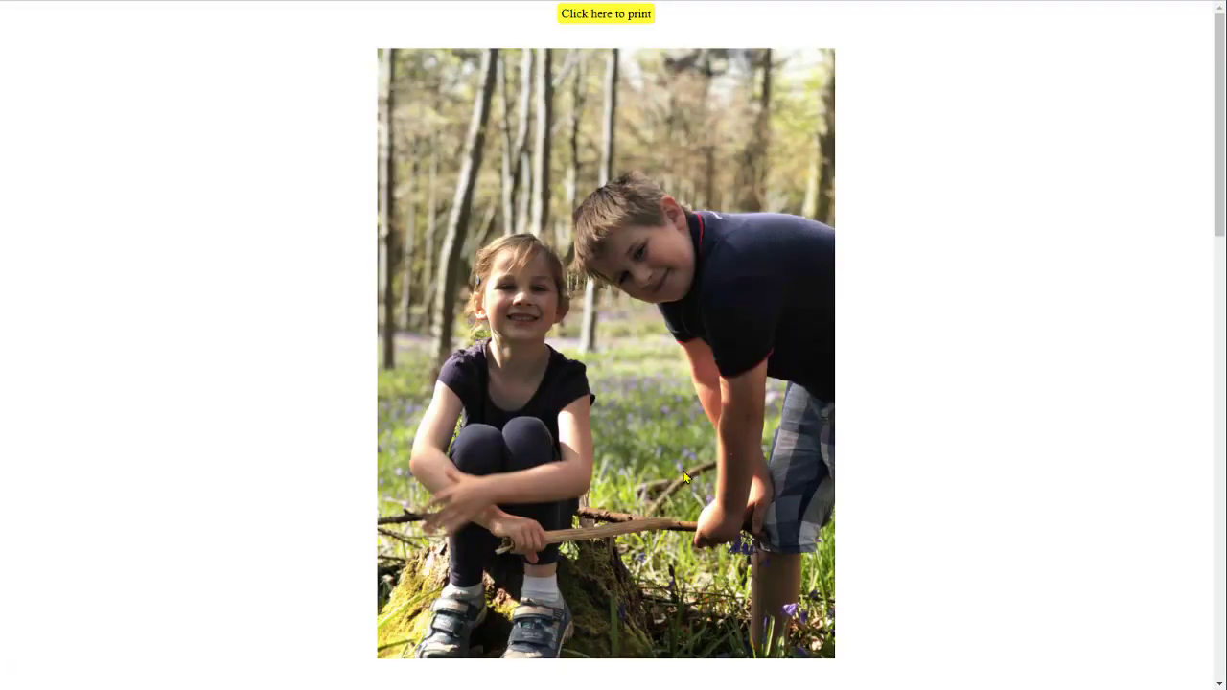
scroll(684, 477, "down", 1)
scroll(684, 477, "down", 12)
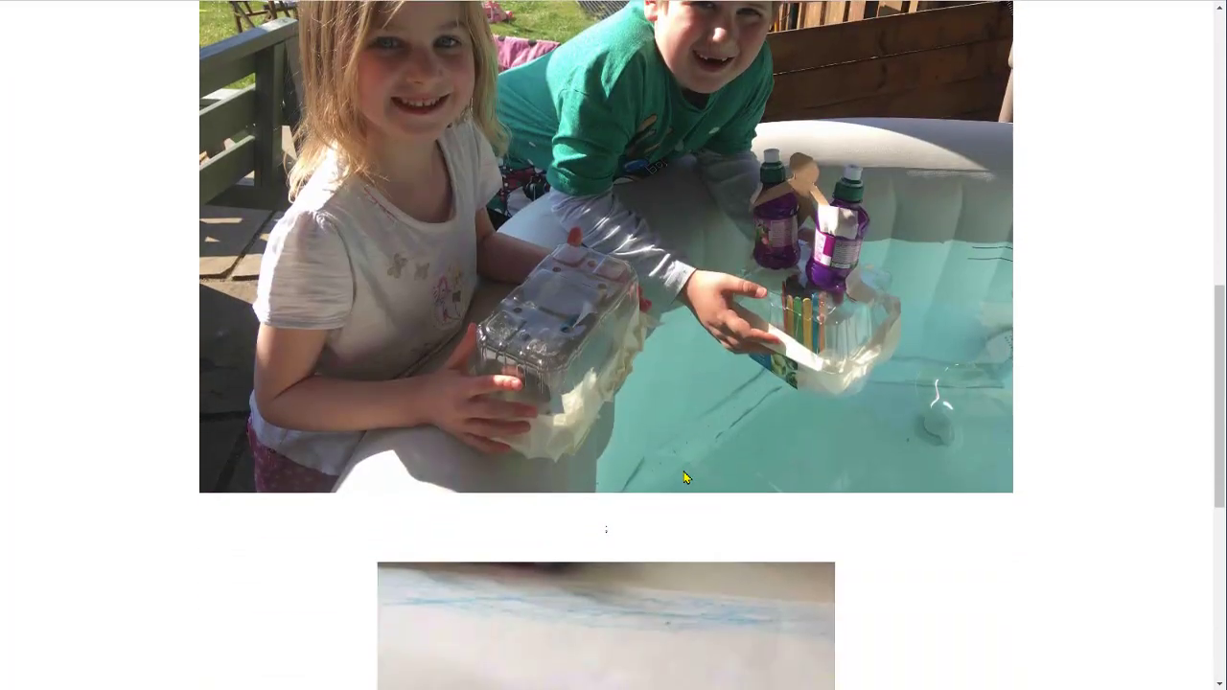
key("ctrl+w")
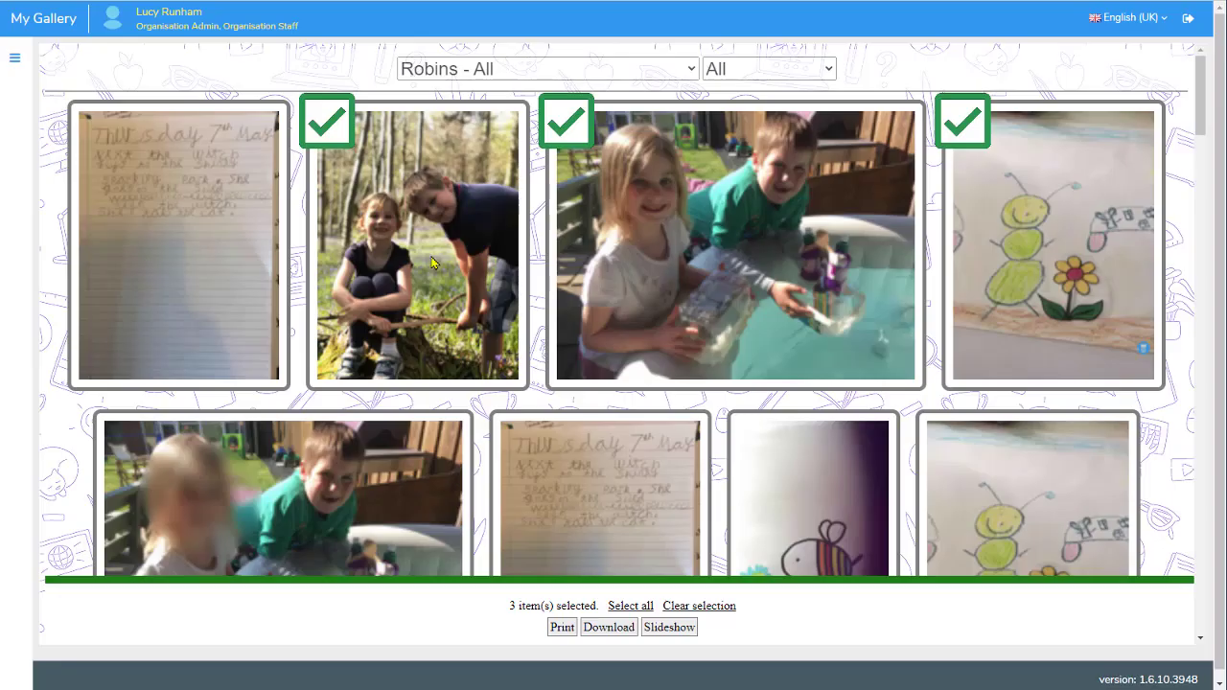
left_click(671, 628)
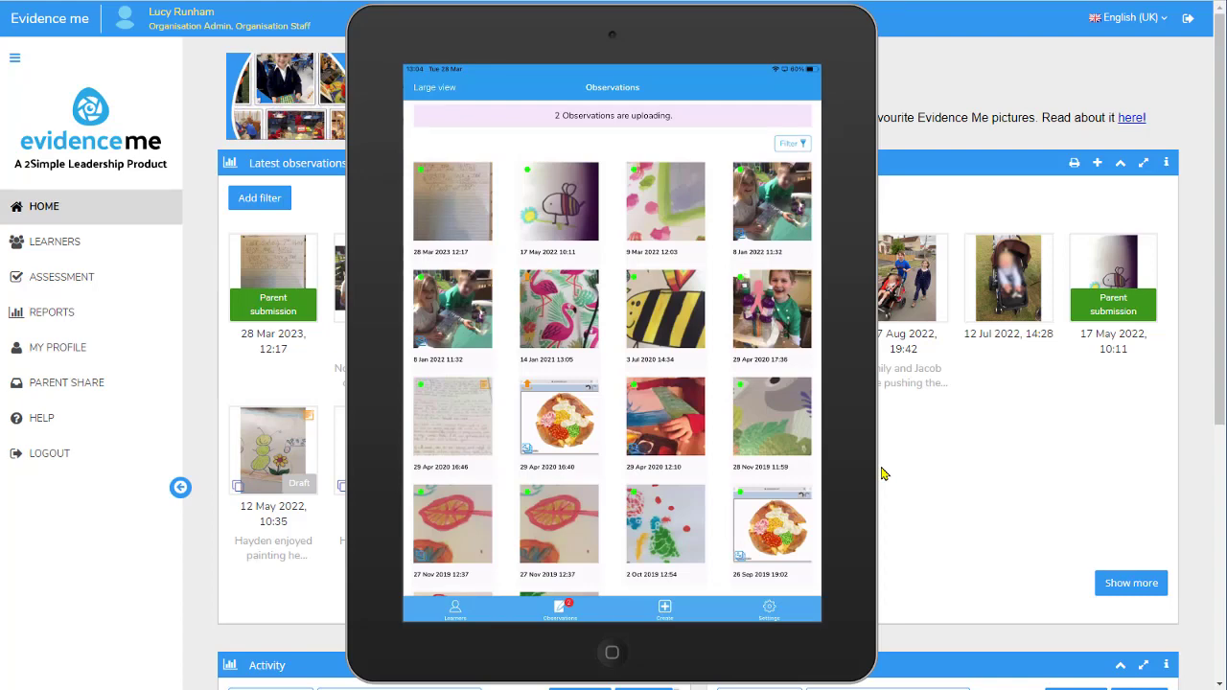
Step: Notify the school of arrival for the first learner and confirm the profile shows Pickup arrived
left_click(455, 612)
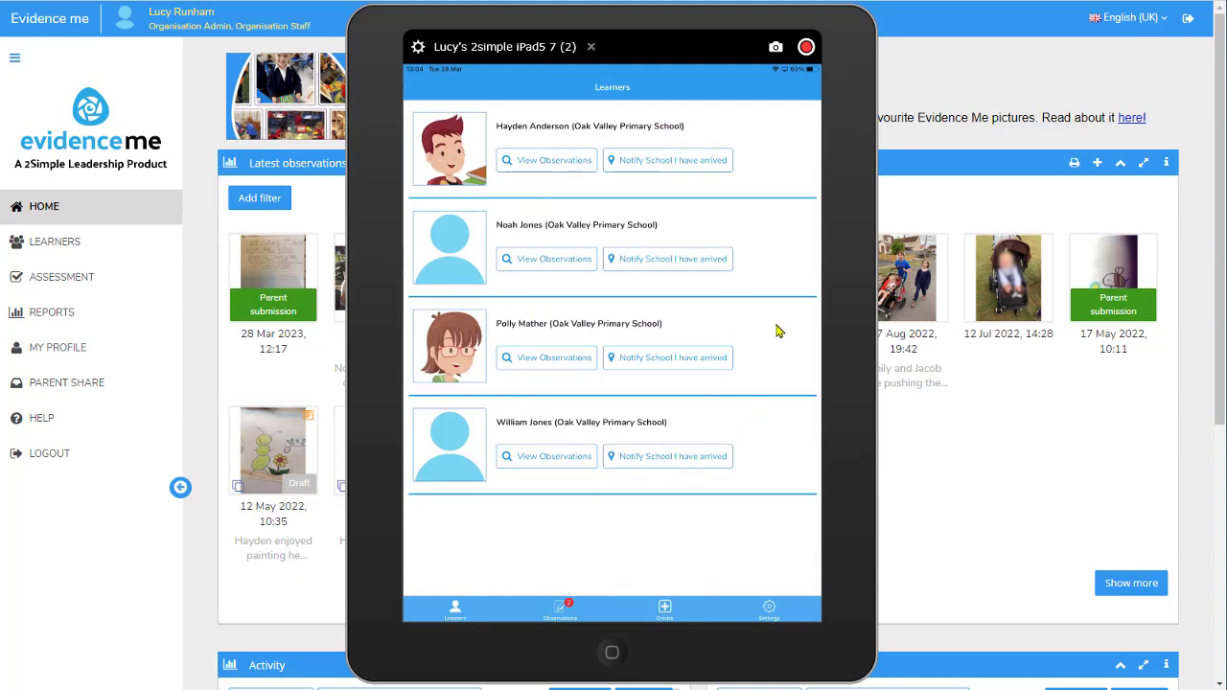
left_click(697, 173)
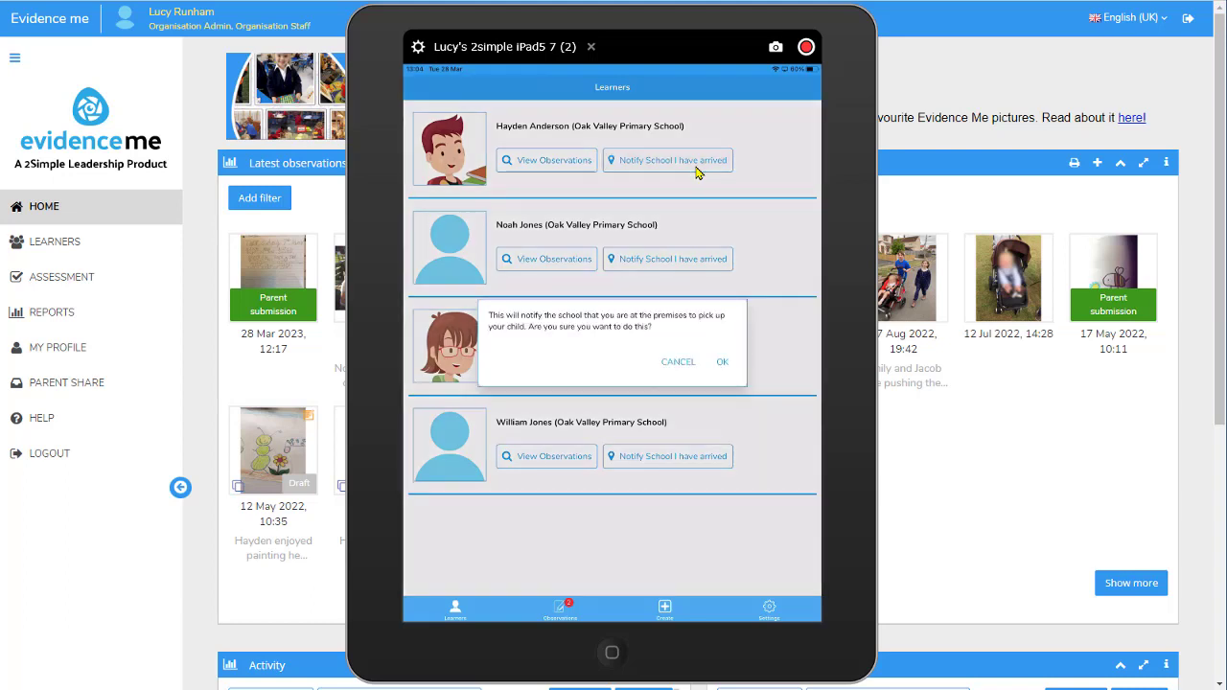
left_click(722, 362)
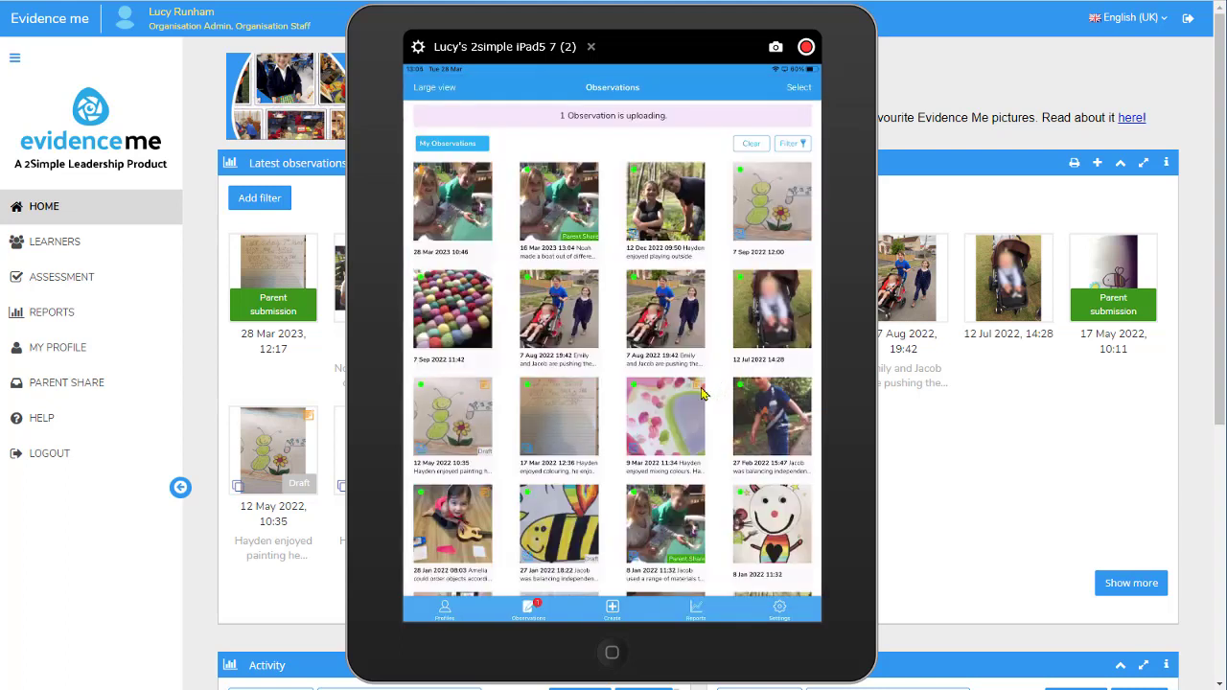
left_click(468, 620)
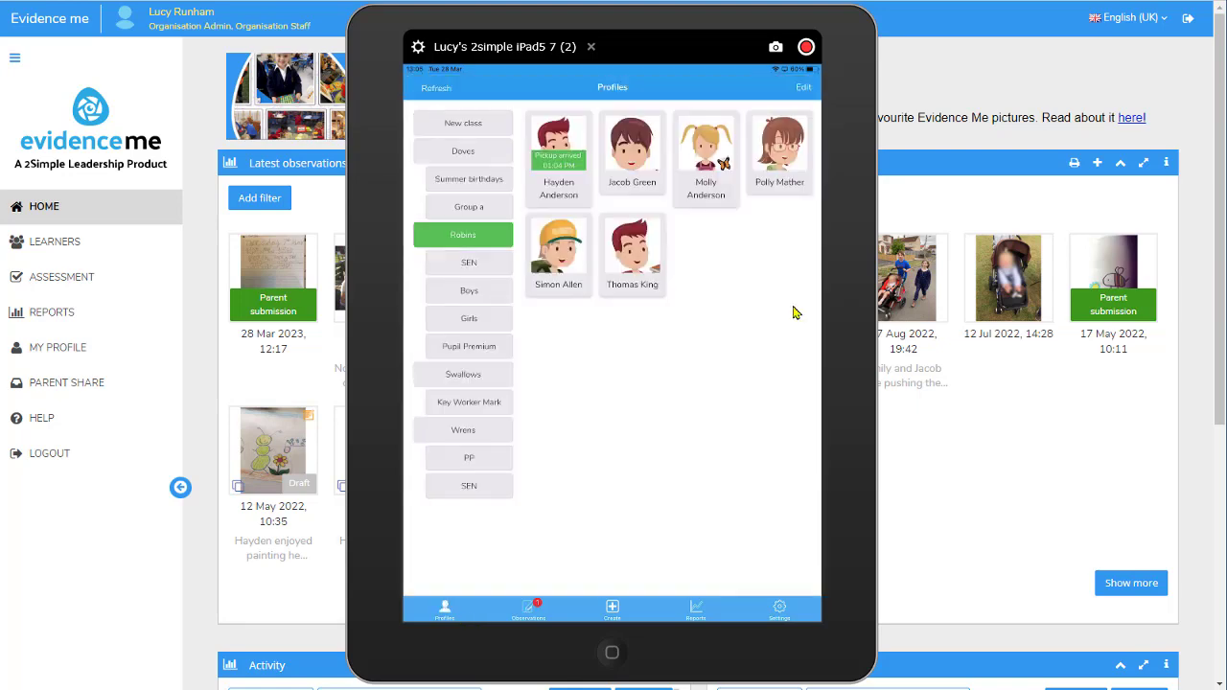